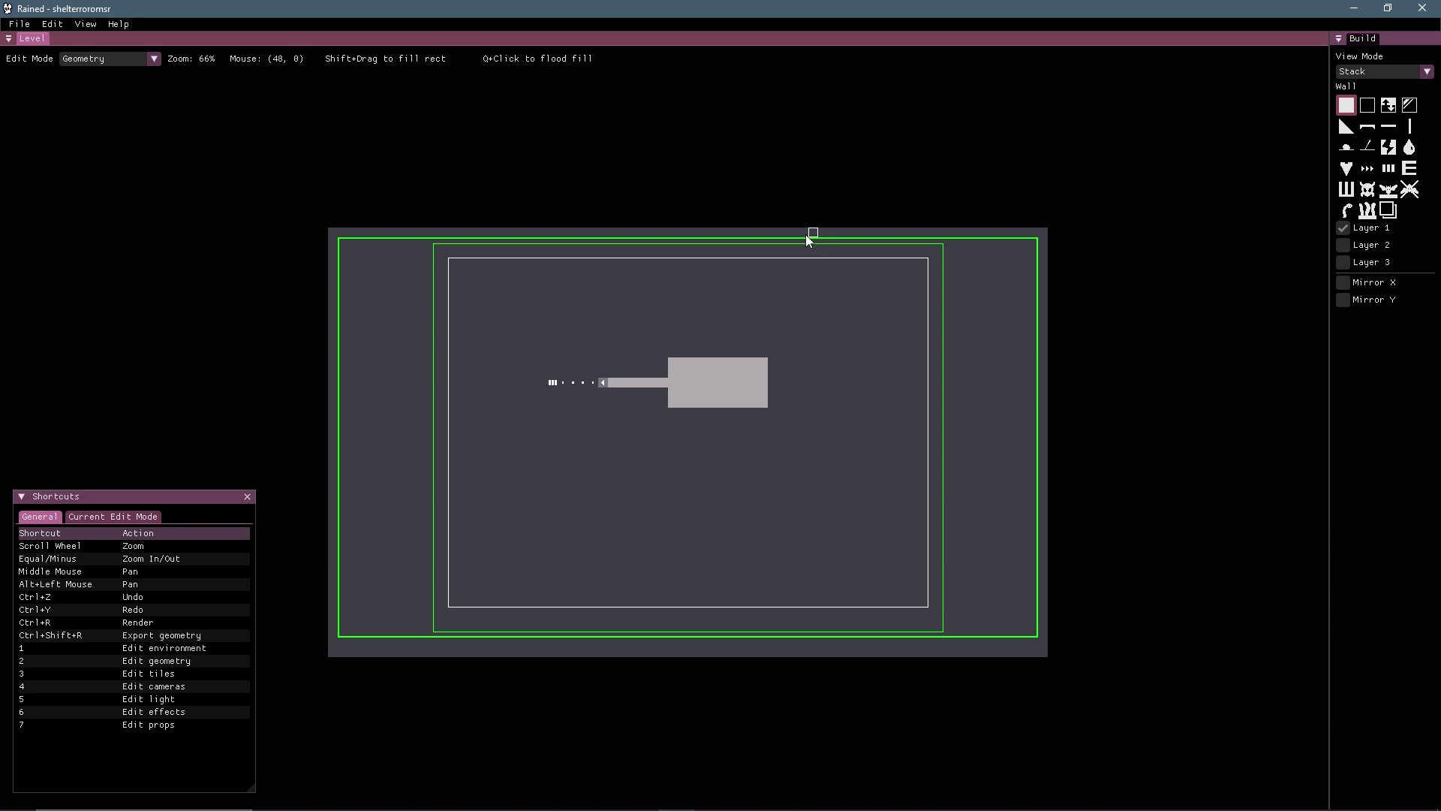
Step: Try clearing the level's right part to air, with wider clearings above and below the small enclosed room
left_click_drag(803, 233, 1156, 785, "shift")
key("d")
left_click_drag(774, 232, 994, 462, "shift")
left_click_drag(784, 231, 1142, 728, "shift")
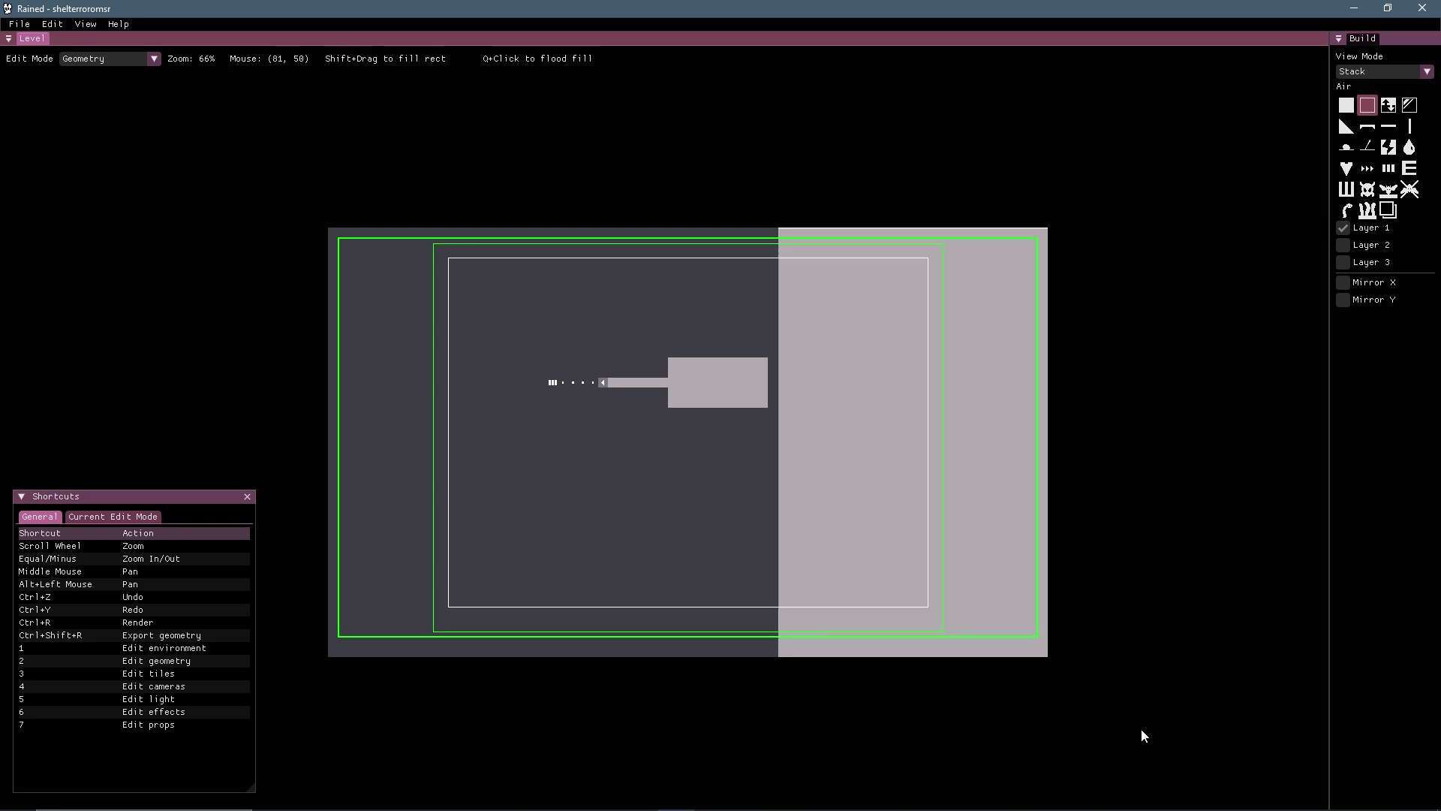
left_click_drag(820, 479, 694, 735, "shift")
left_click_drag(795, 324, 740, 206, "shift")
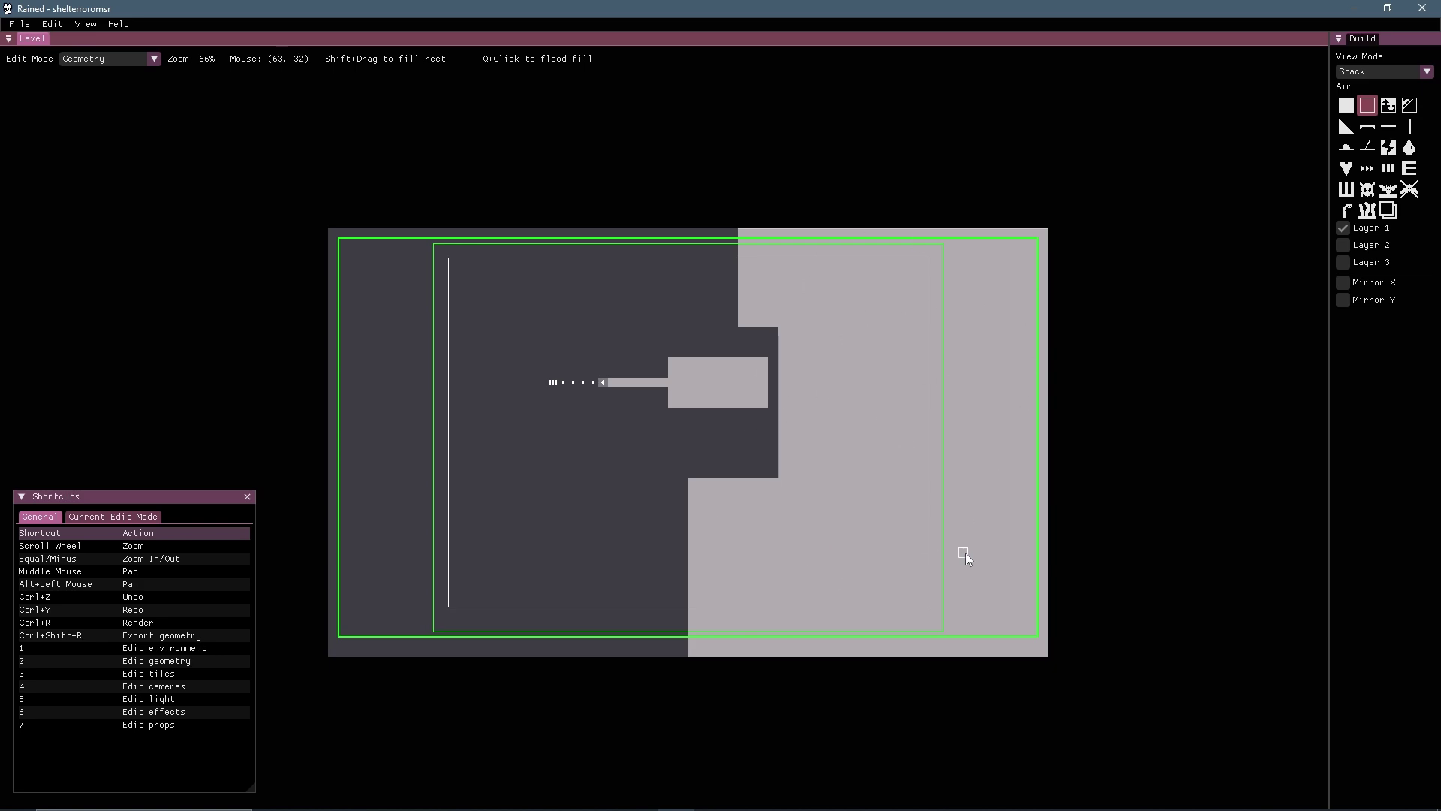
Step: Undo the air fills around the small enclosed room
key("ctrl+z")
key("ctrl+z")
key("ctrl+z")
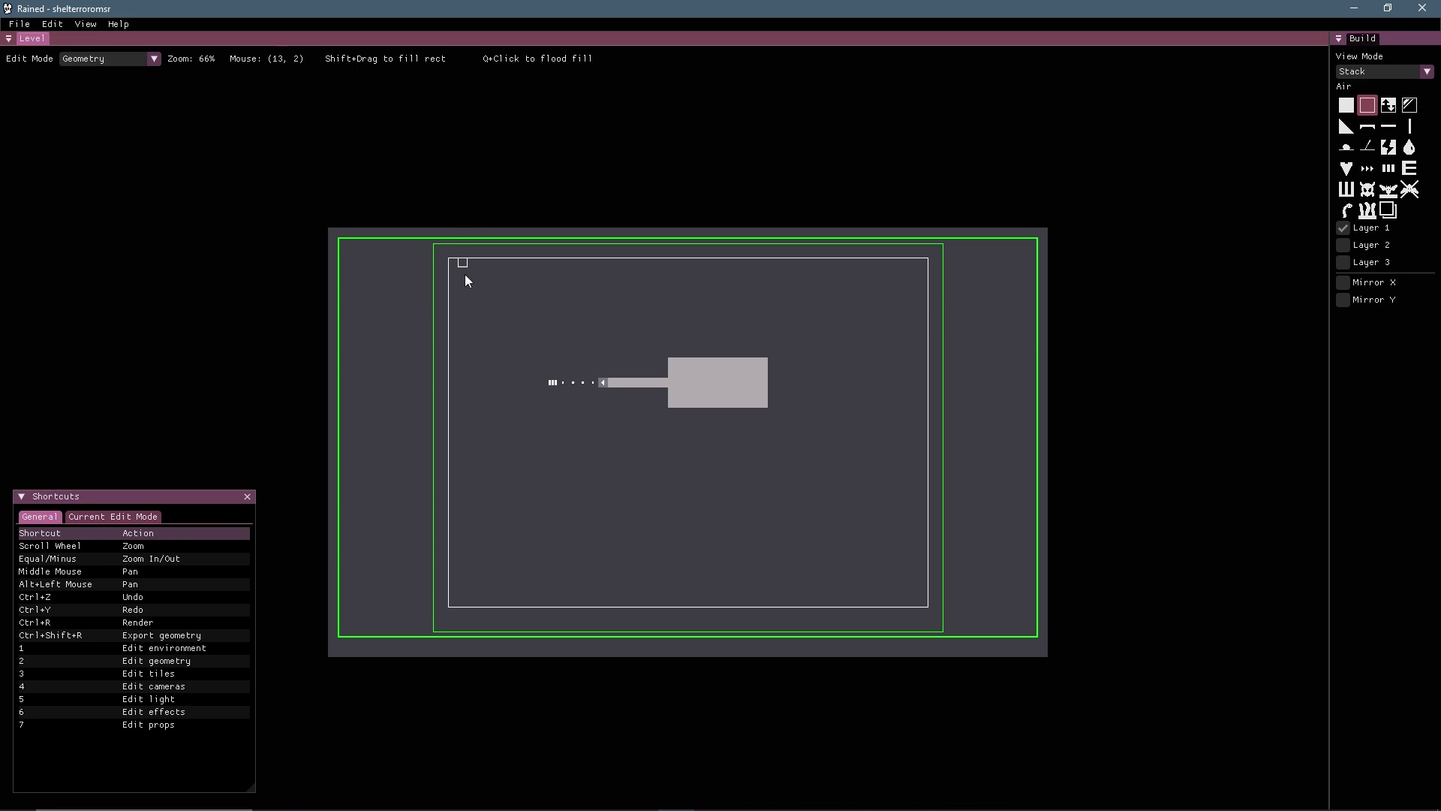
Step: Examine the shortcut entrance and the corridor leading to the small enclosed room
middle_click_drag(456, 269, 455, 279)
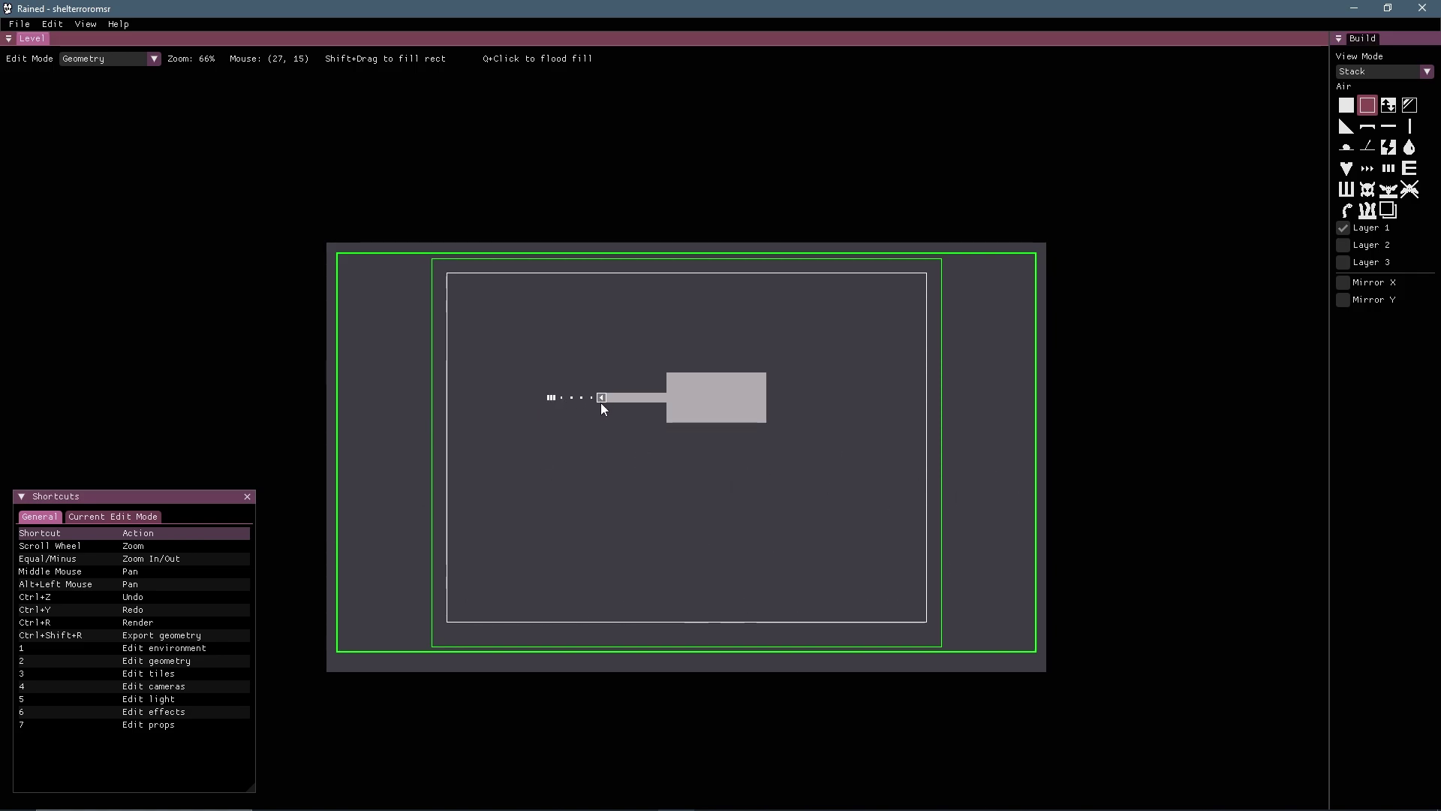
scroll(602, 401, "up", 8)
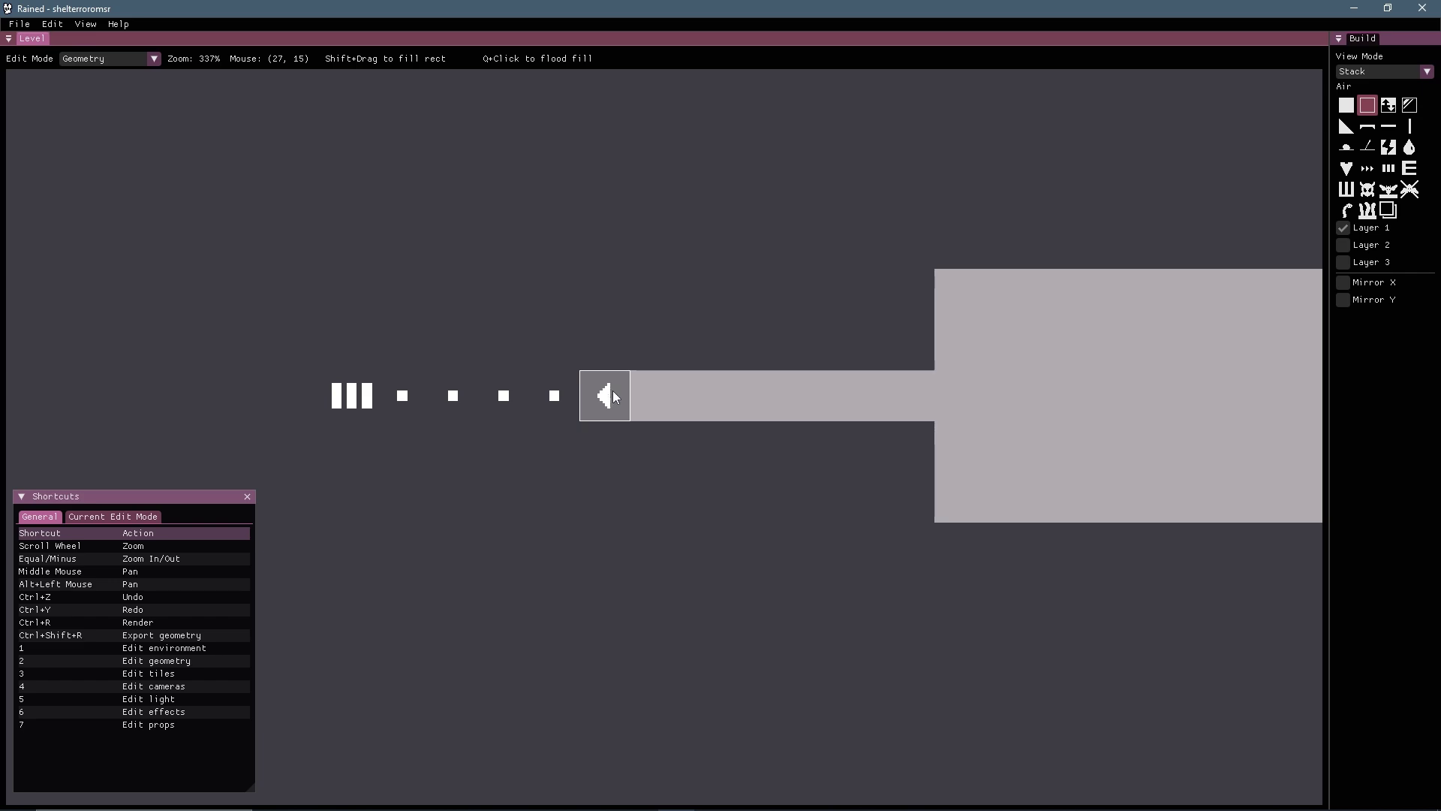
scroll(605, 400, "down", 3)
middle_click_drag(605, 399, 520, 489)
scroll(519, 490, "down", 1)
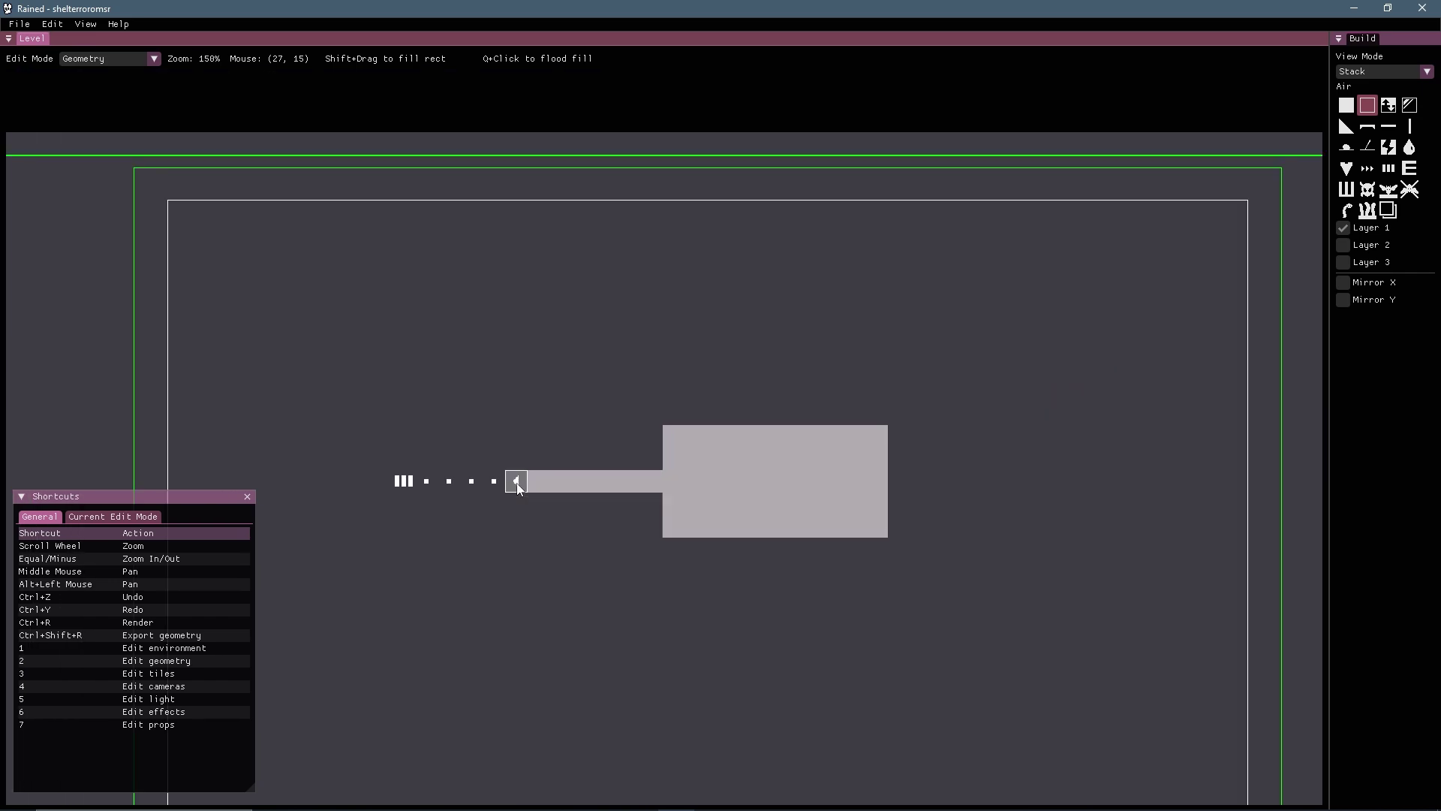
scroll(519, 489, "up", 2)
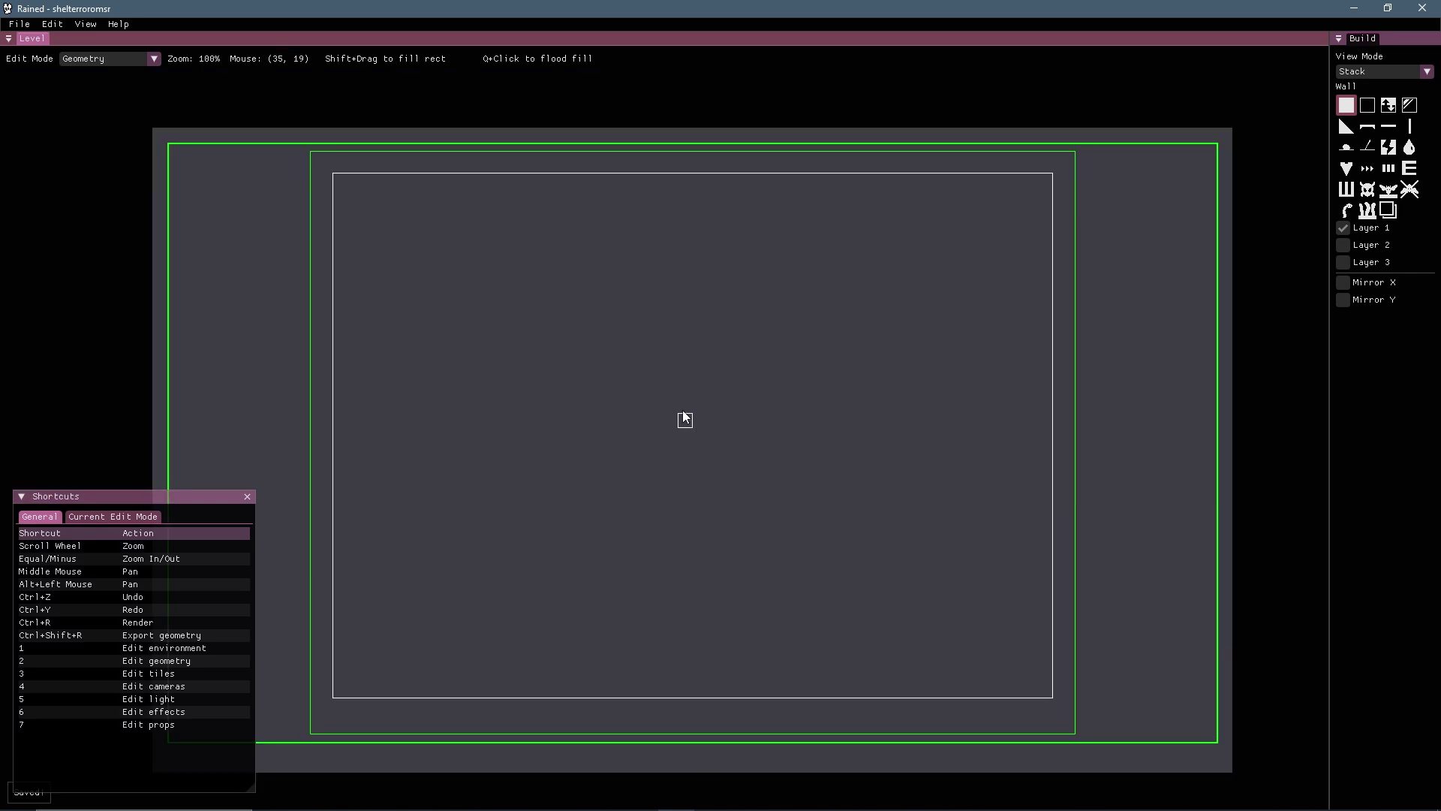
Step: Examine the shortcut entrance on the left side of the dome-shaped room
middle_click_drag(690, 417, 670, 395)
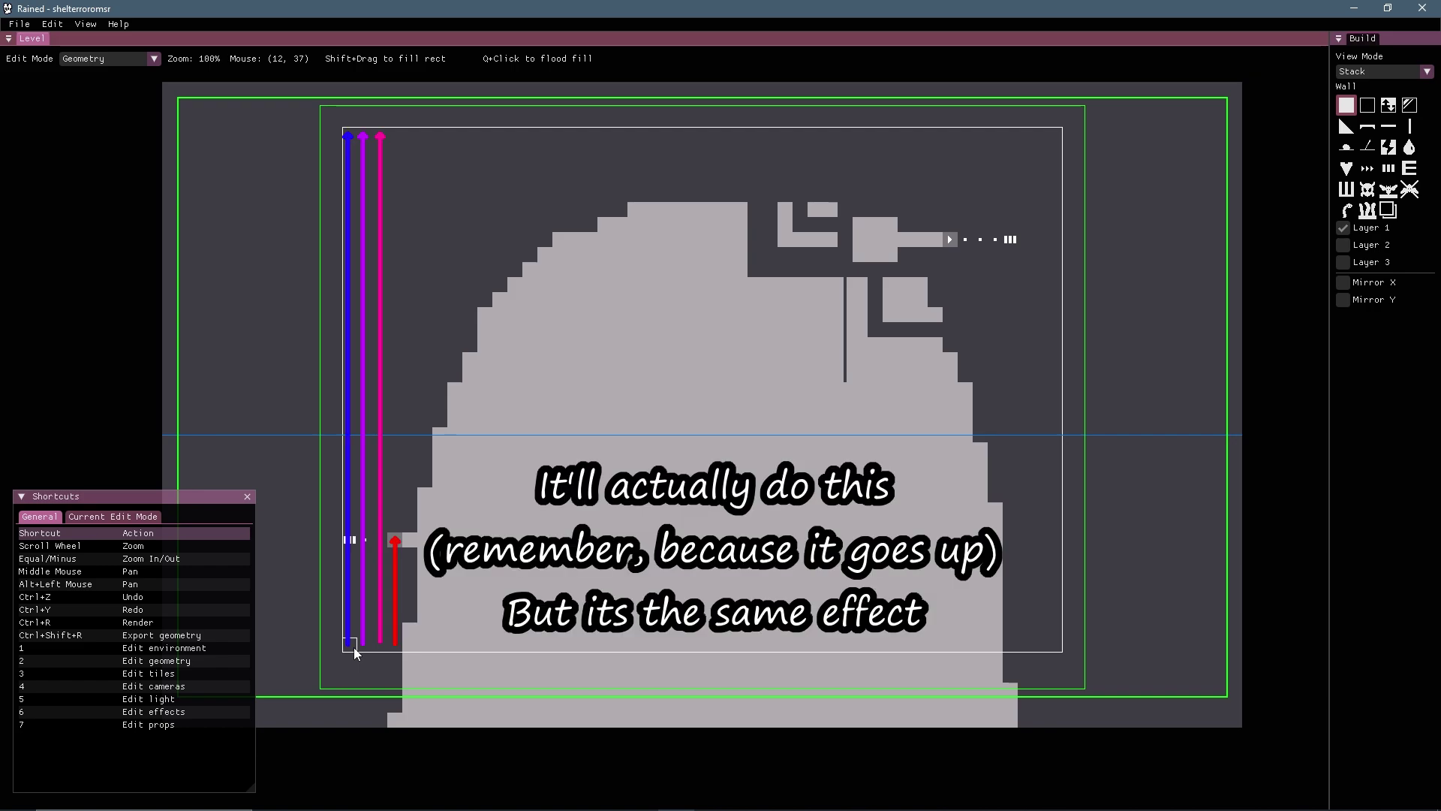
scroll(384, 564, "up", 3)
middle_click_drag(425, 488, 482, 456)
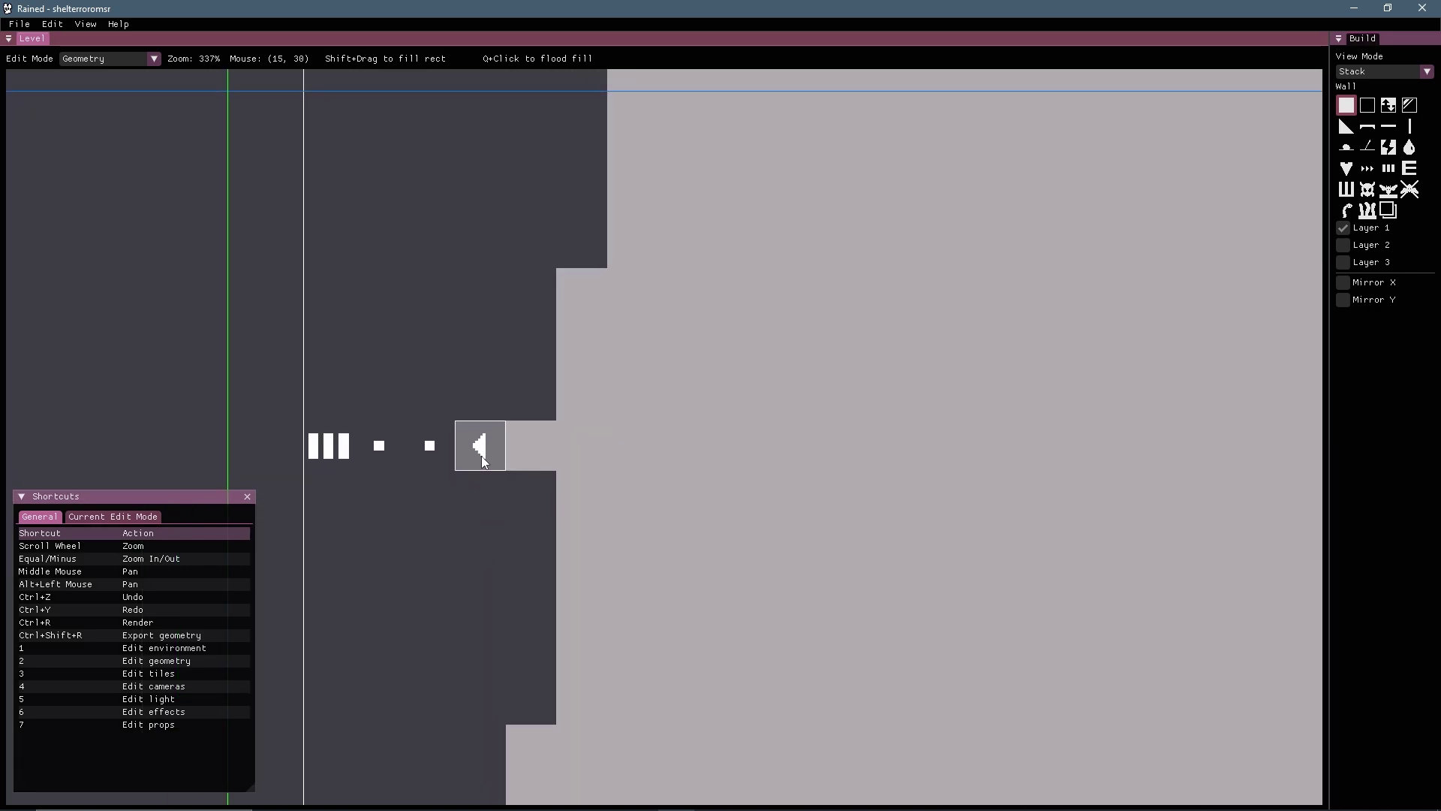
scroll(481, 457, "down", 1)
scroll(480, 456, "down", 2)
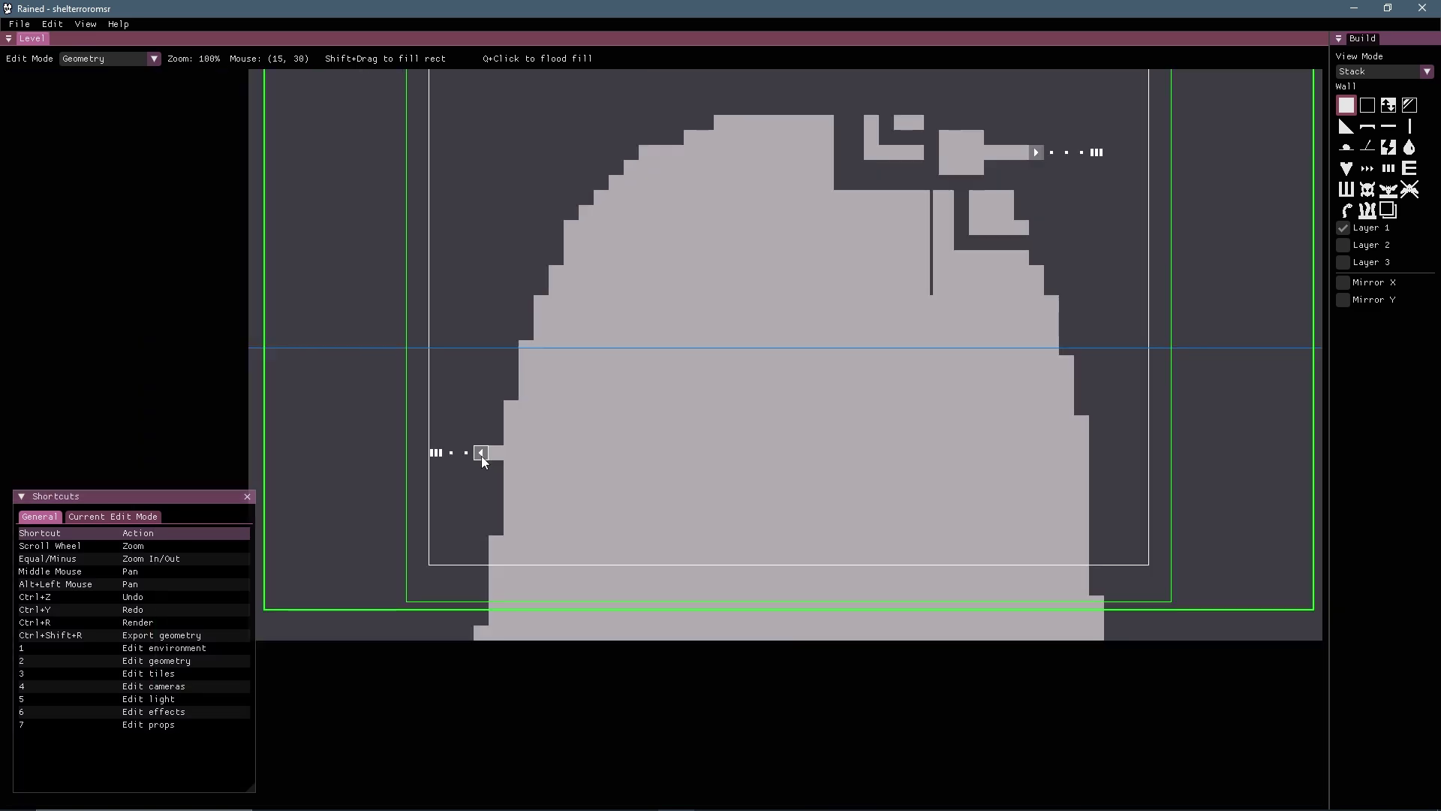
middle_click_drag(435, 514, 399, 565)
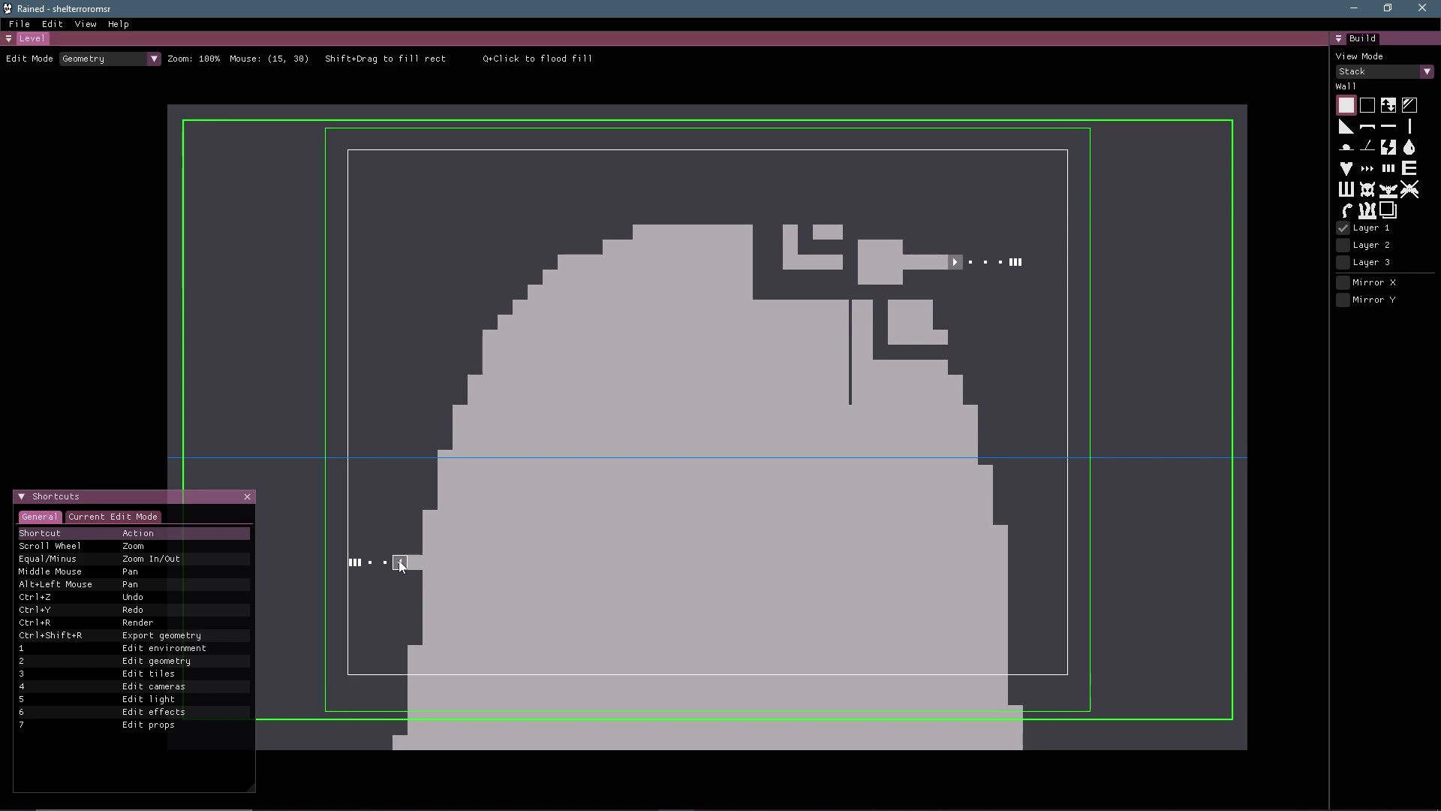
scroll(400, 565, "up", 4)
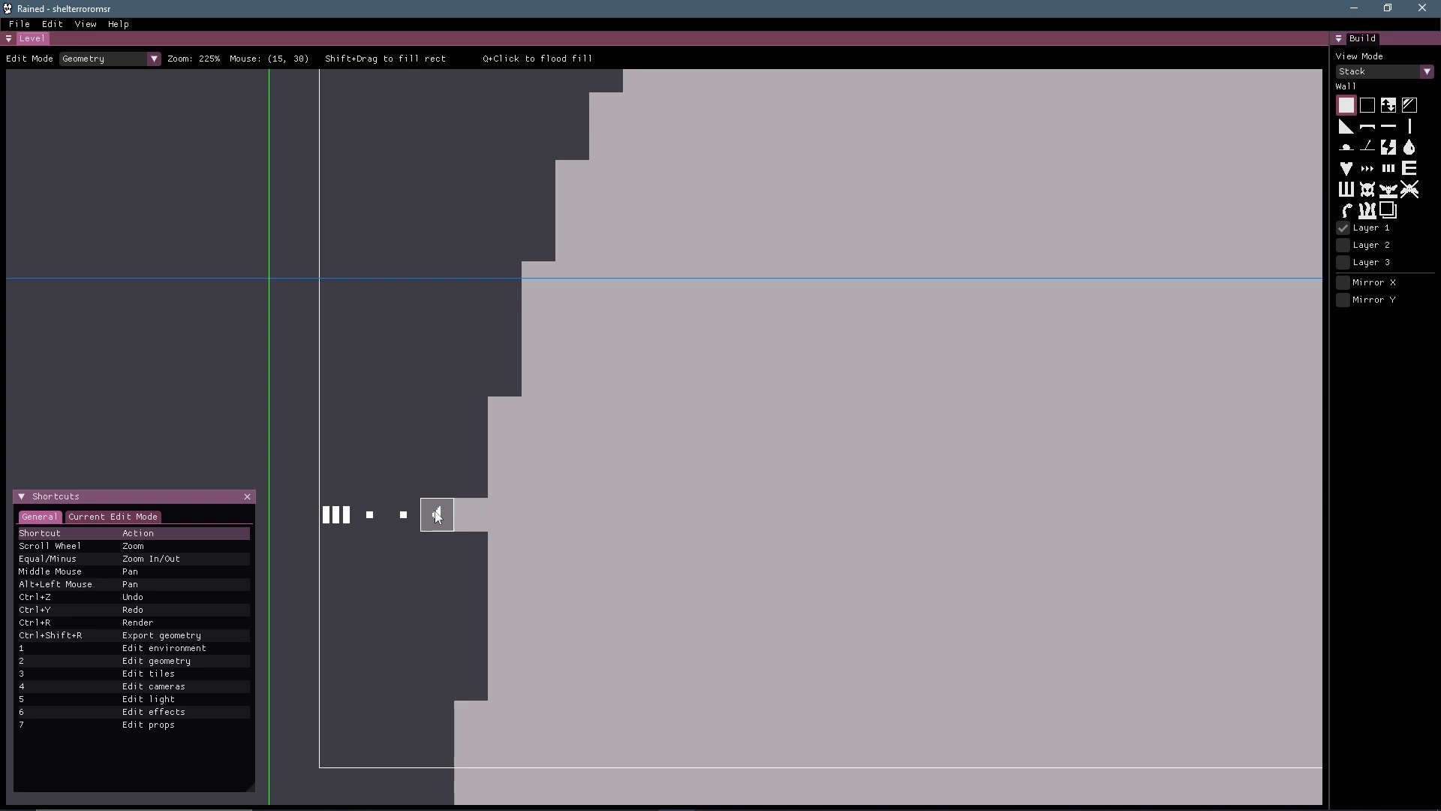
scroll(437, 516, "down", 4)
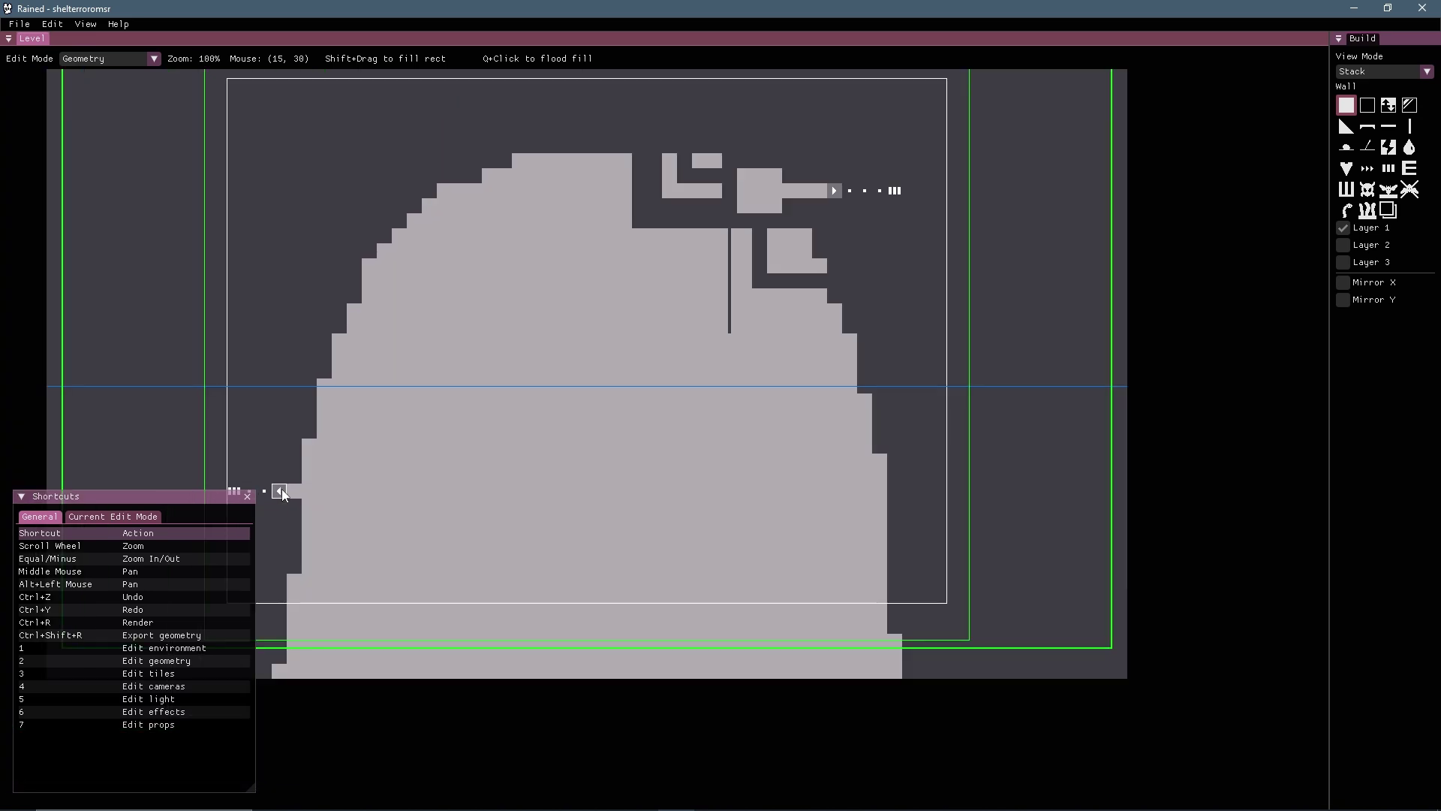
Step: Try a one-tile-high wall row across the dome-shaped room at the left entrance's height, and undo it
middle_click_drag(282, 489, 322, 471)
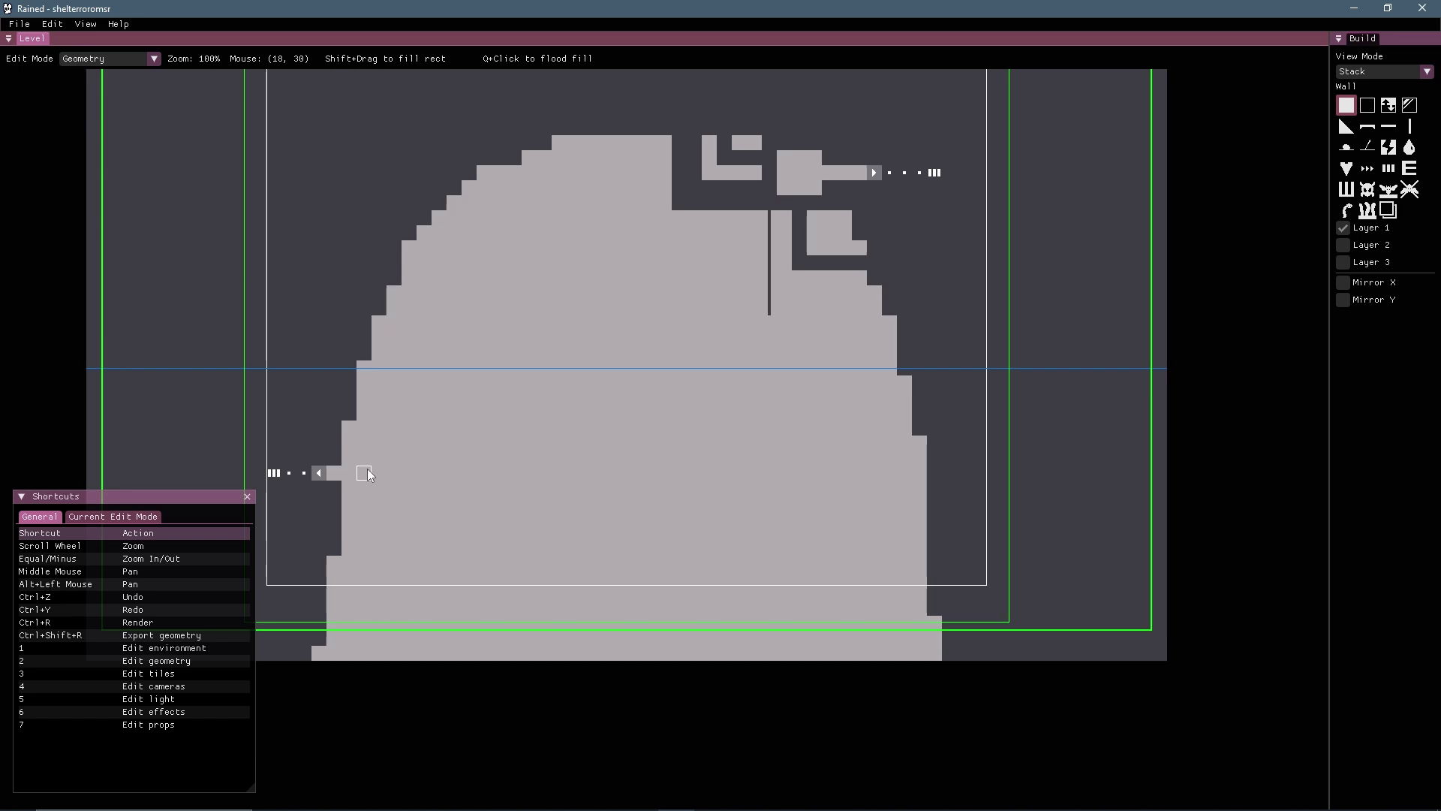
left_click_drag(372, 472, 921, 471, "shift")
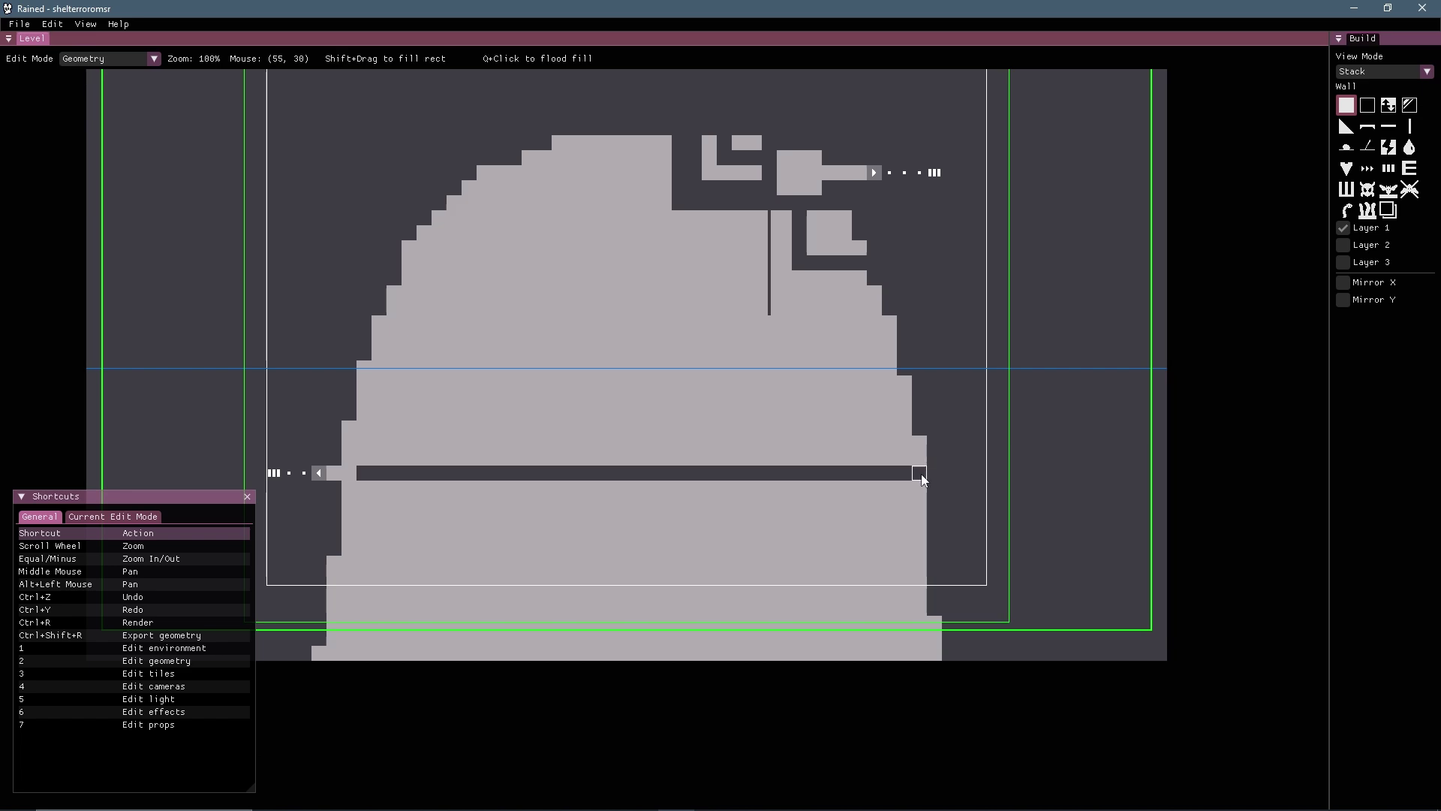
key("ctrl+z")
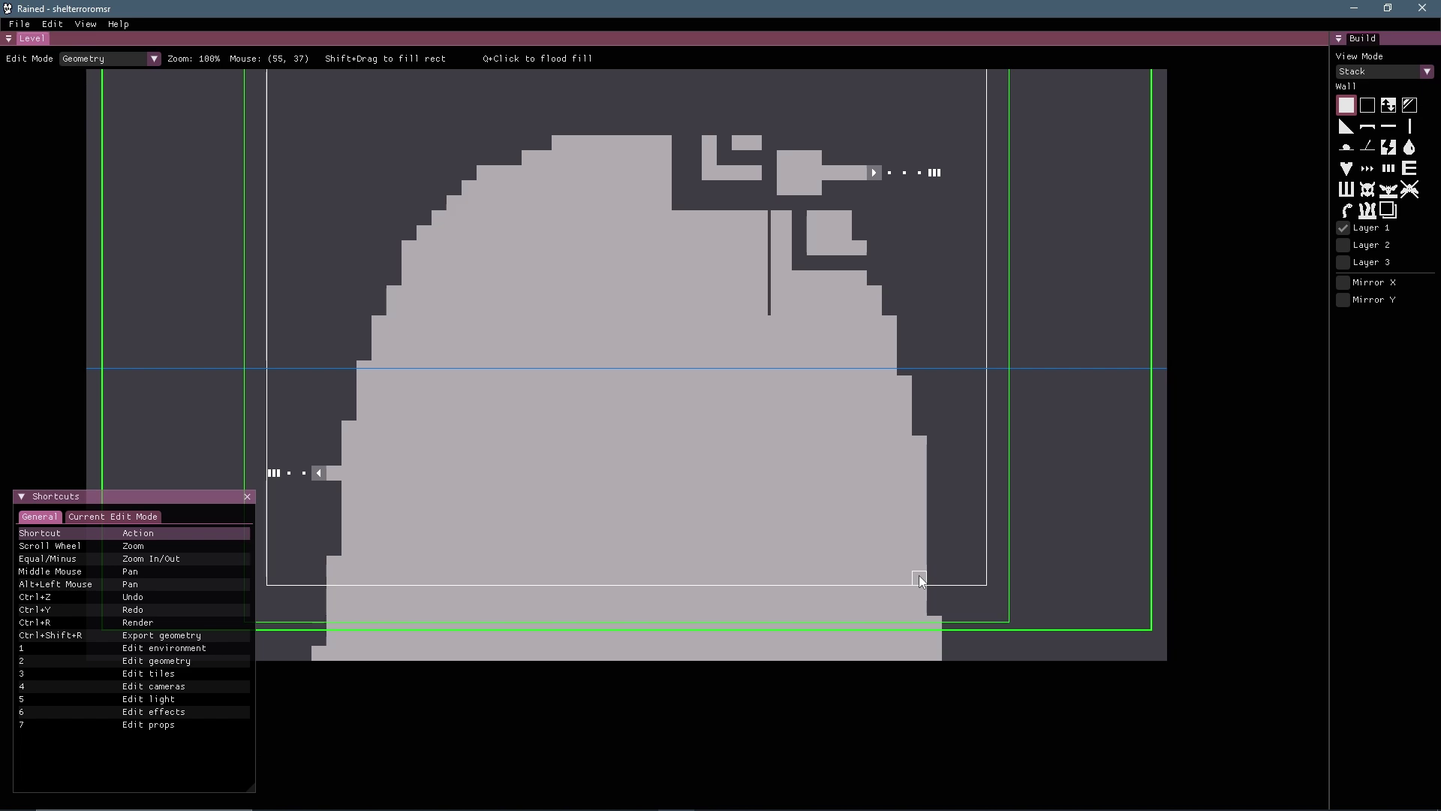
Step: Try filling the dome-shaped room's protruding bottom corners and its lower part with wall, and undo the fills
middle_click_drag(918, 575, 956, 525)
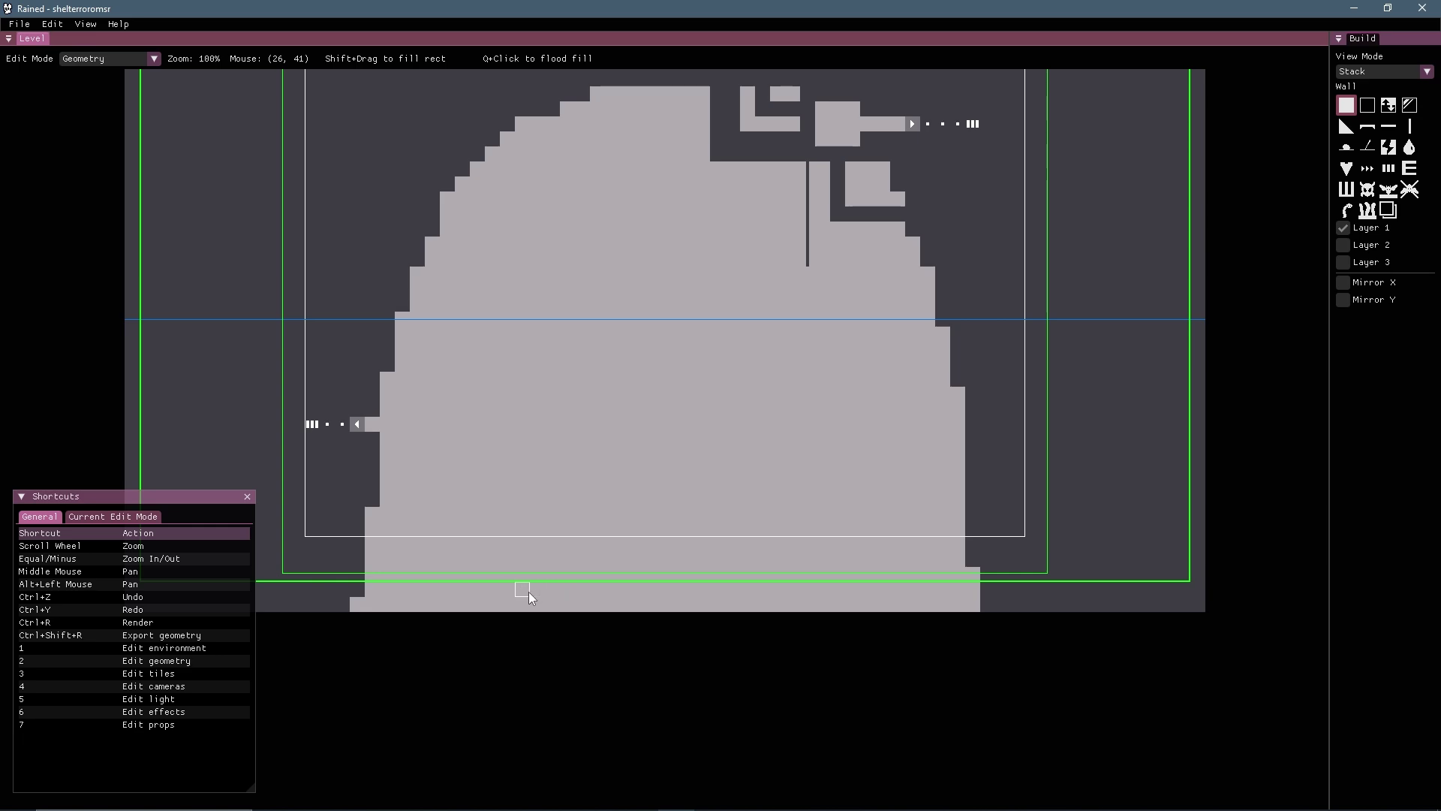
left_click_drag(356, 593, 355, 615, "shift")
left_click_drag(973, 574, 972, 605, "shift")
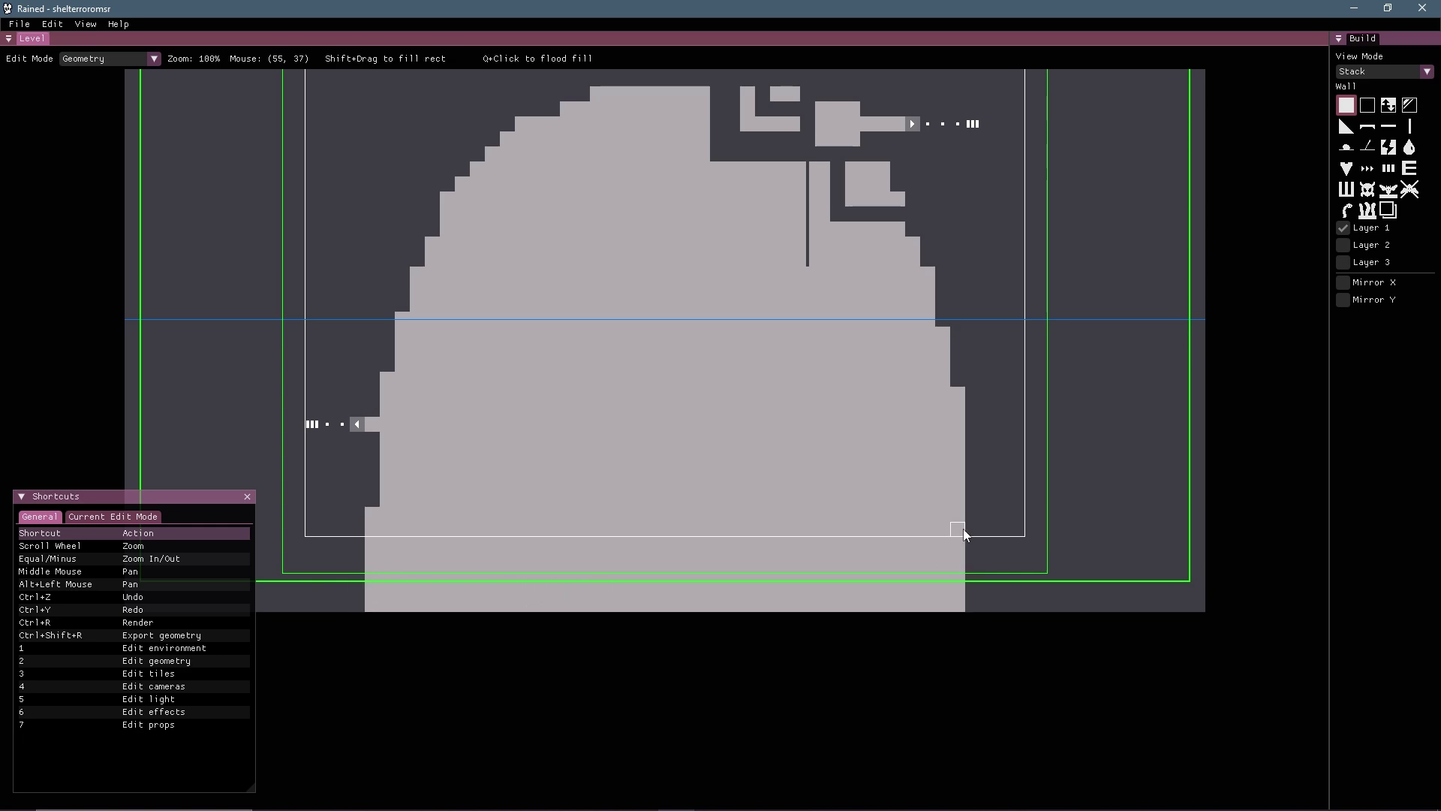
left_click_drag(963, 528, 459, 527, "shift")
left_click_drag(372, 530, 372, 530, "shift")
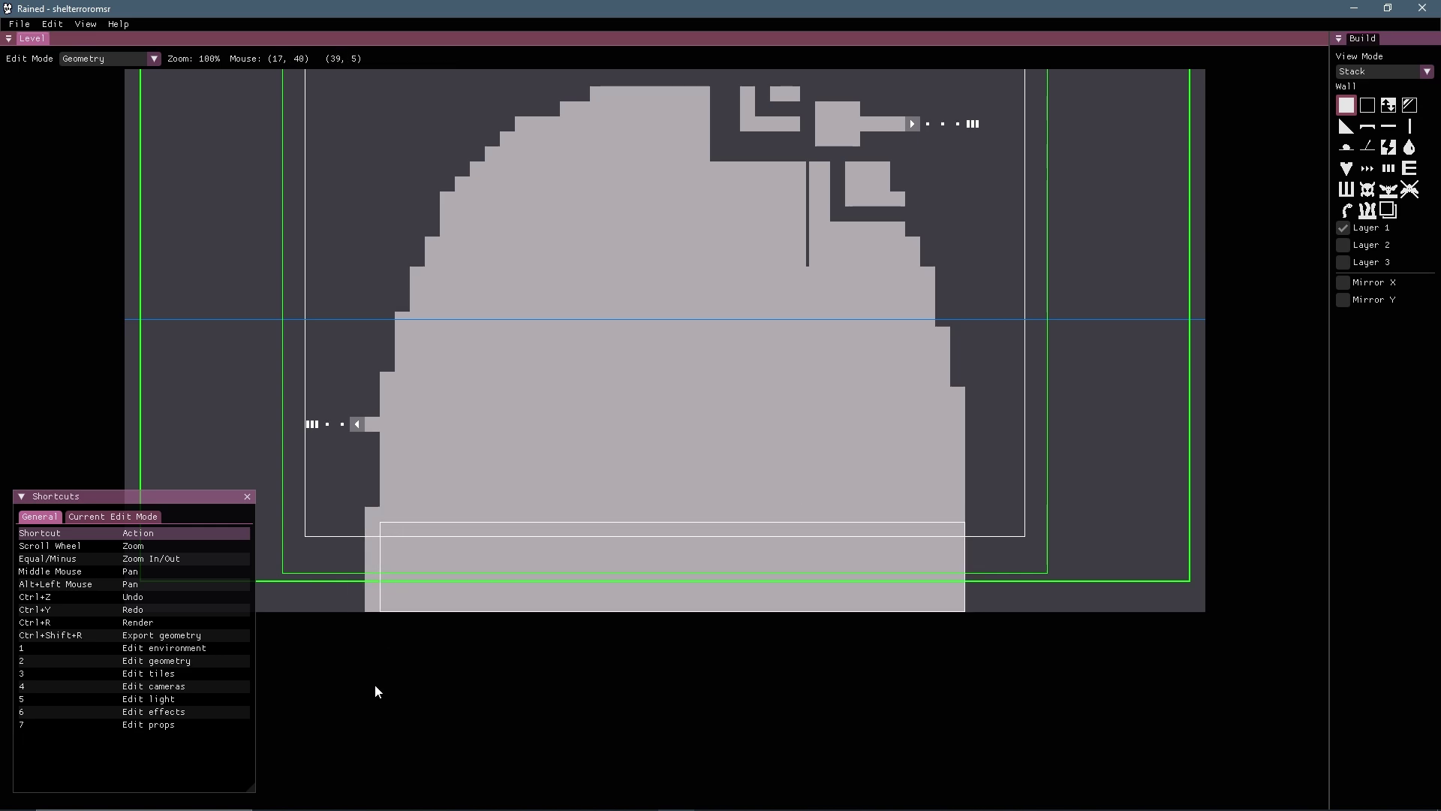
key("ctrl+z")
key("ctrl+z")
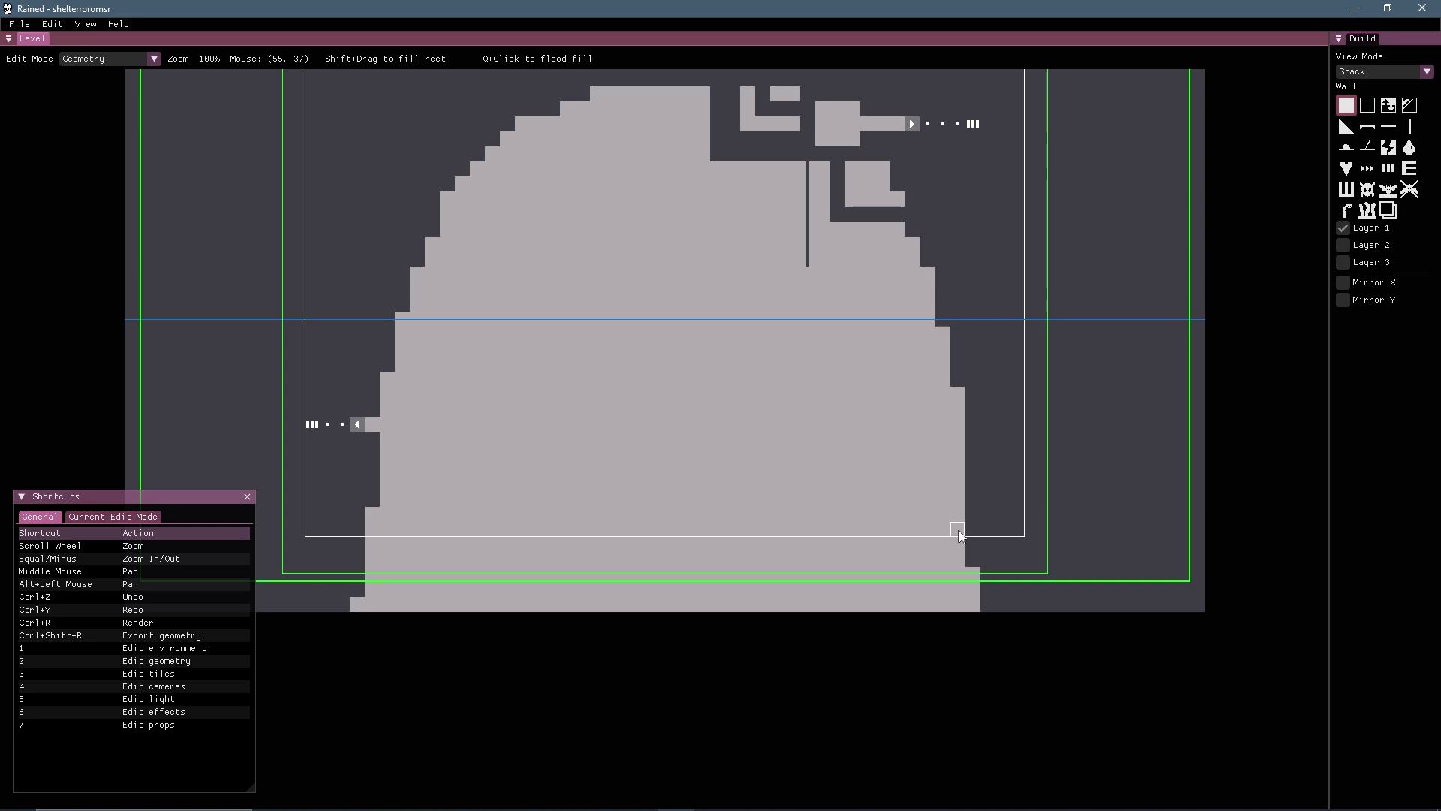
Step: Try walling off the lower right edge of the dome-shaped room just below the inner camera border
left_click_drag(958, 543, 955, 592)
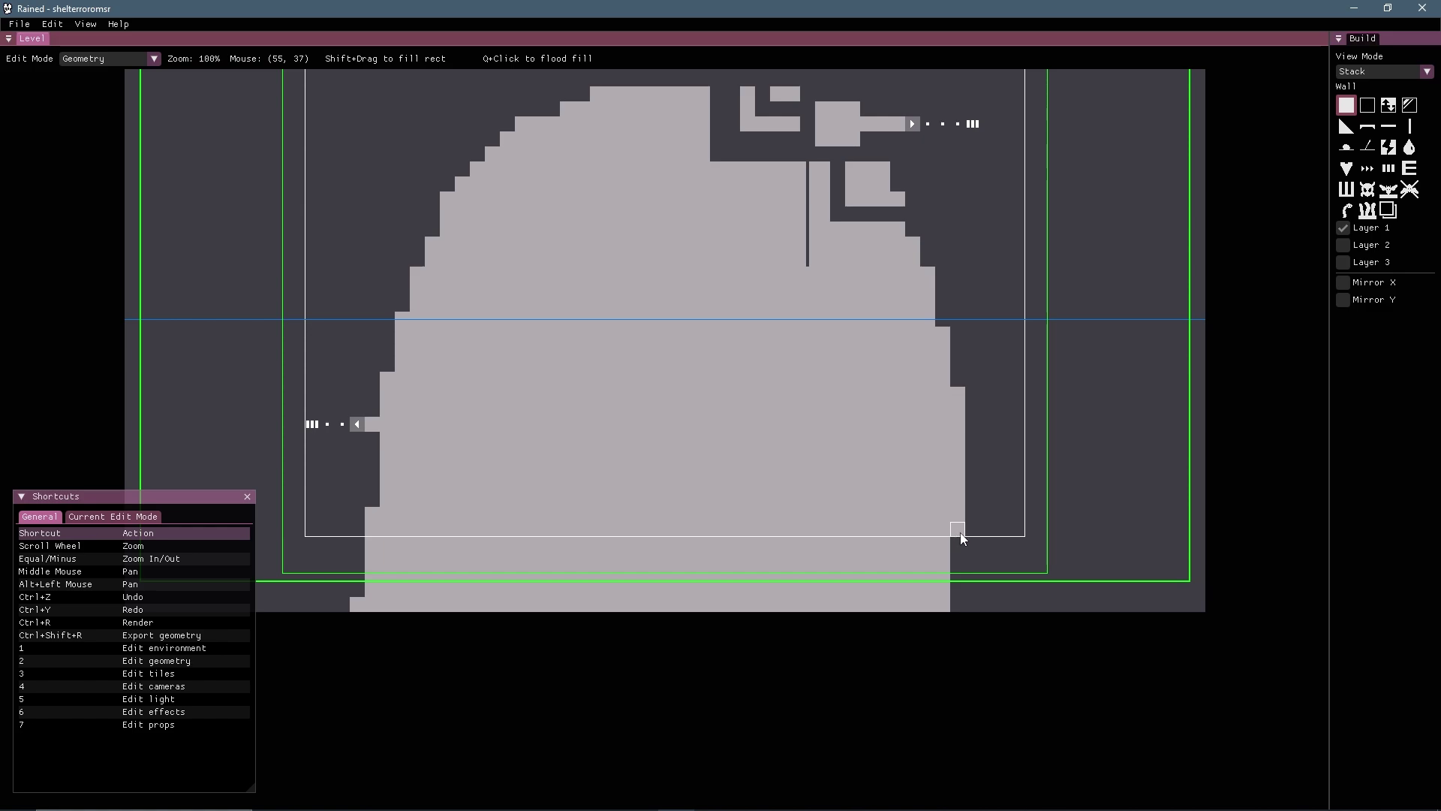
scroll(961, 533, "up", 5)
scroll(961, 533, "down", 5)
mouse_move(960, 542)
left_mouse_down()
mouse_move(968, 590)
mouse_move(957, 578)
mouse_move(972, 557)
left_mouse_up()
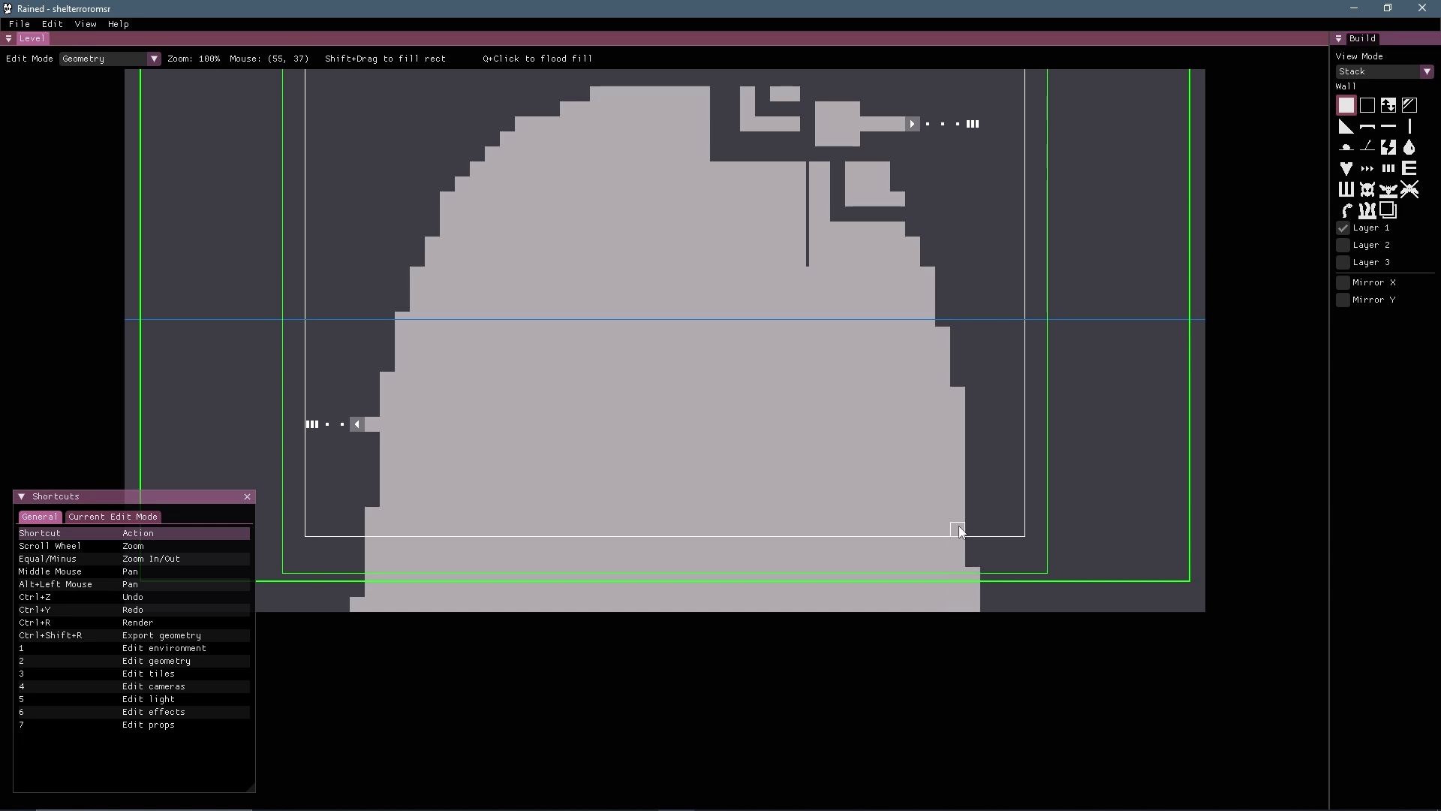
middle_click_drag(961, 530, 1017, 638)
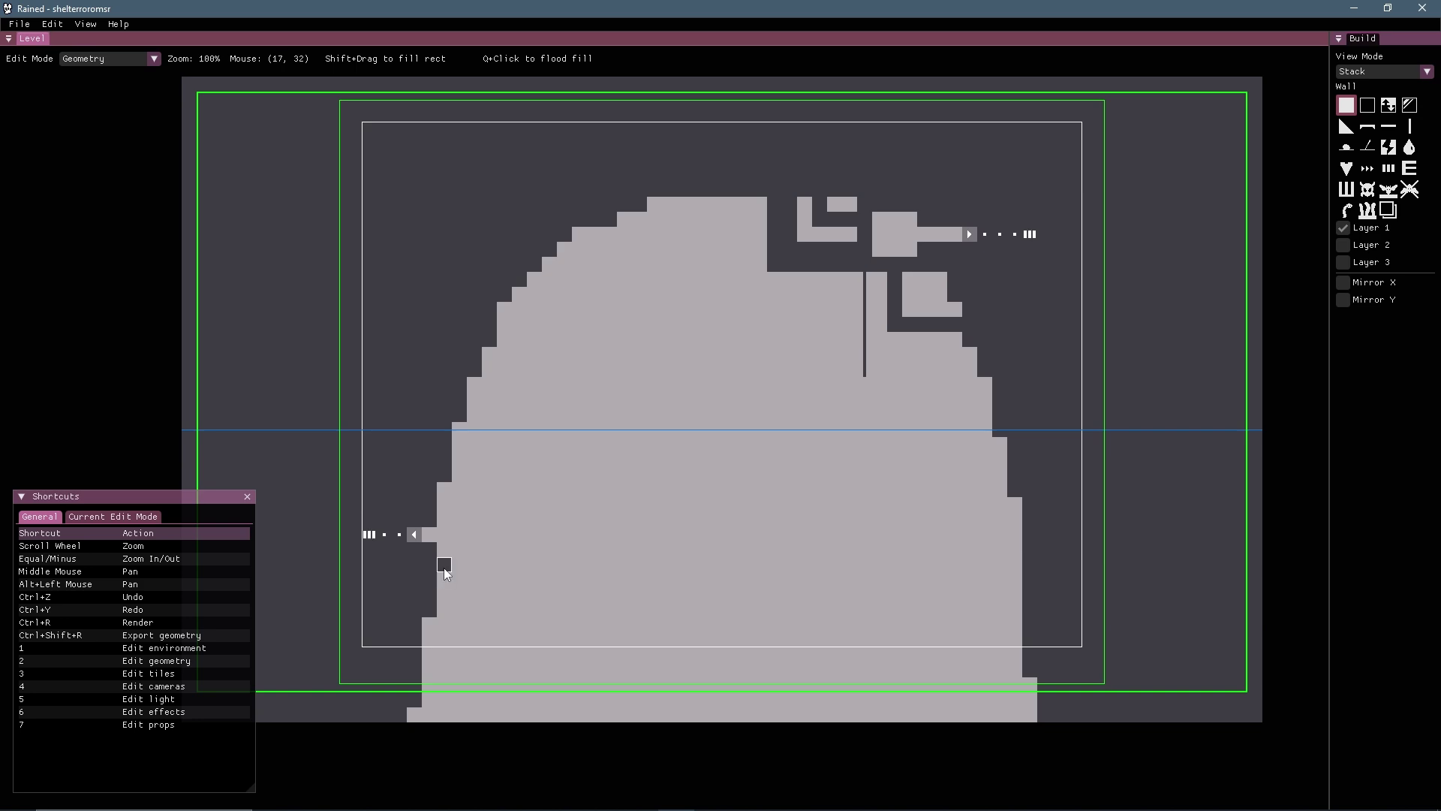
left_click(1015, 640)
middle_click_drag(556, 540, 560, 527)
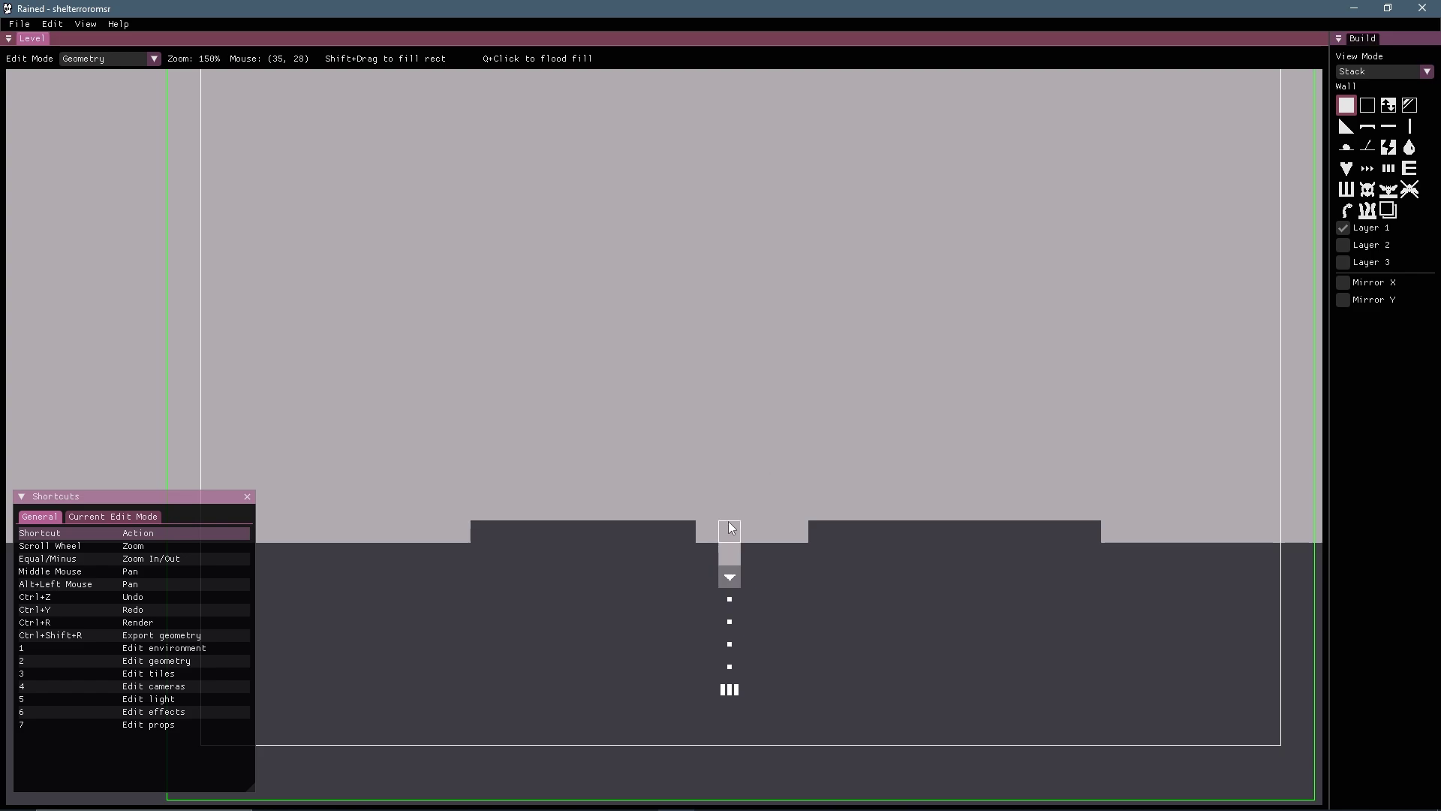
Step: Try a one-tile-wide wall column from the downward shortcut entrance to the top of the level, and undo it
scroll(729, 528, "down", 2)
middle_click_drag(733, 538, 726, 625)
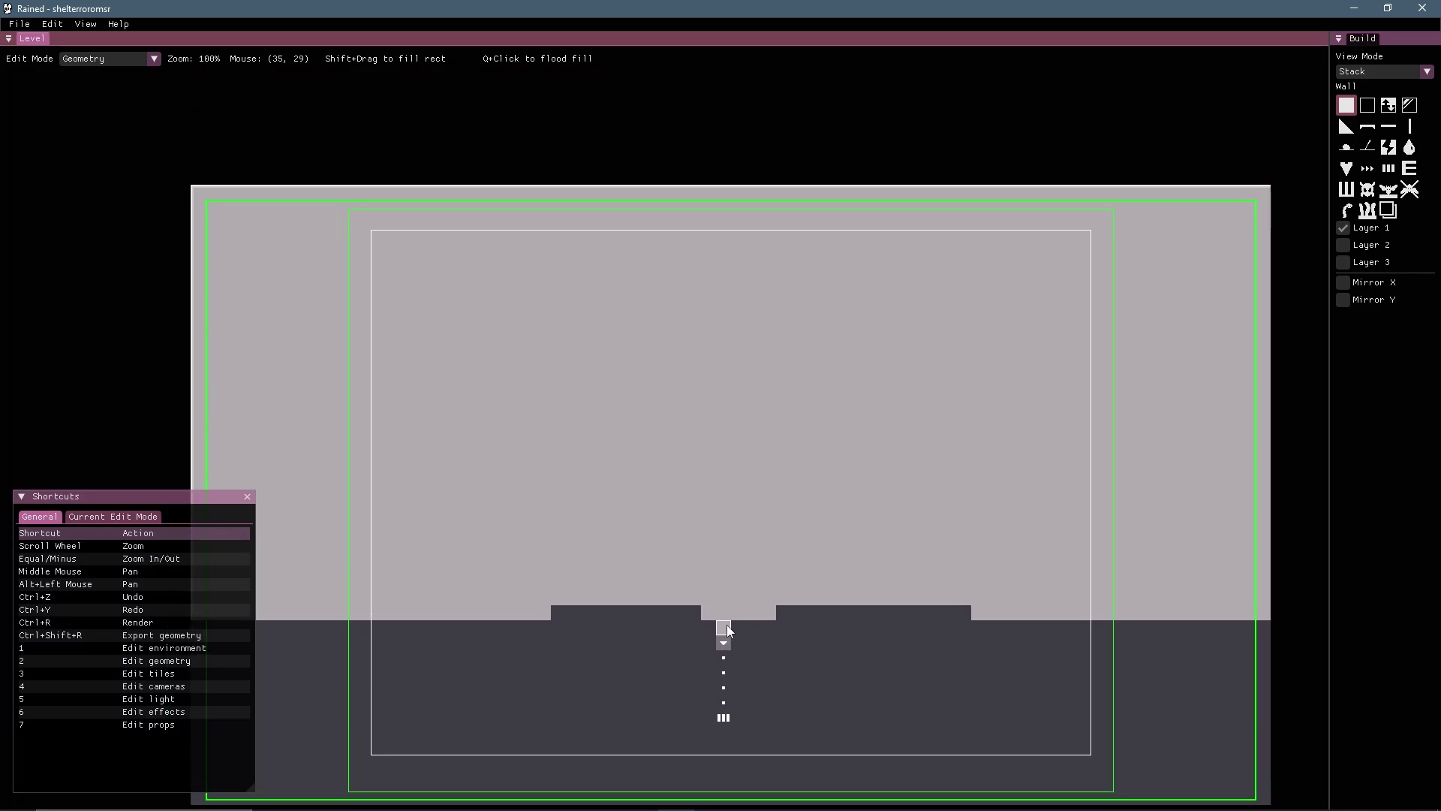
left_click_drag(727, 625, 724, 185, "shift")
key("ctrl+z")
Step: Try a rectangular wall block high above the shortcut entrance and a wall extension to the left of it
left_click_drag(612, 241, 880, 335, "shift")
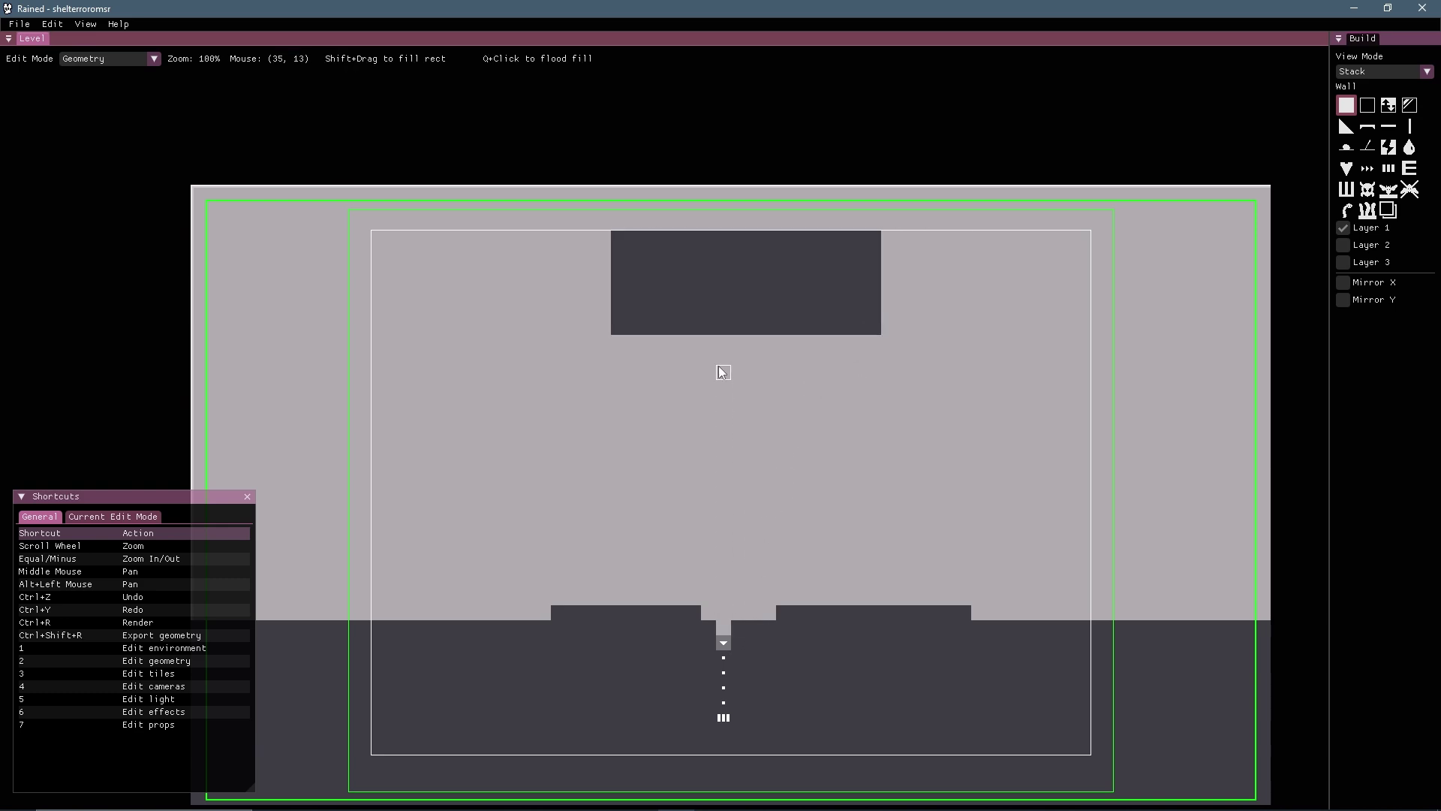
left_click_drag(718, 337, 143, 332, "shift")
key("ctrl+z")
Step: Clear the ground on both sides of the shortcut to air, leaving a wall pillar around the entrance
middle_click_drag(637, 603, 664, 466)
key("d")
left_click_drag(664, 466, 225, 685, "shift")
left_click_drag(856, 473, 1308, 734, "shift")
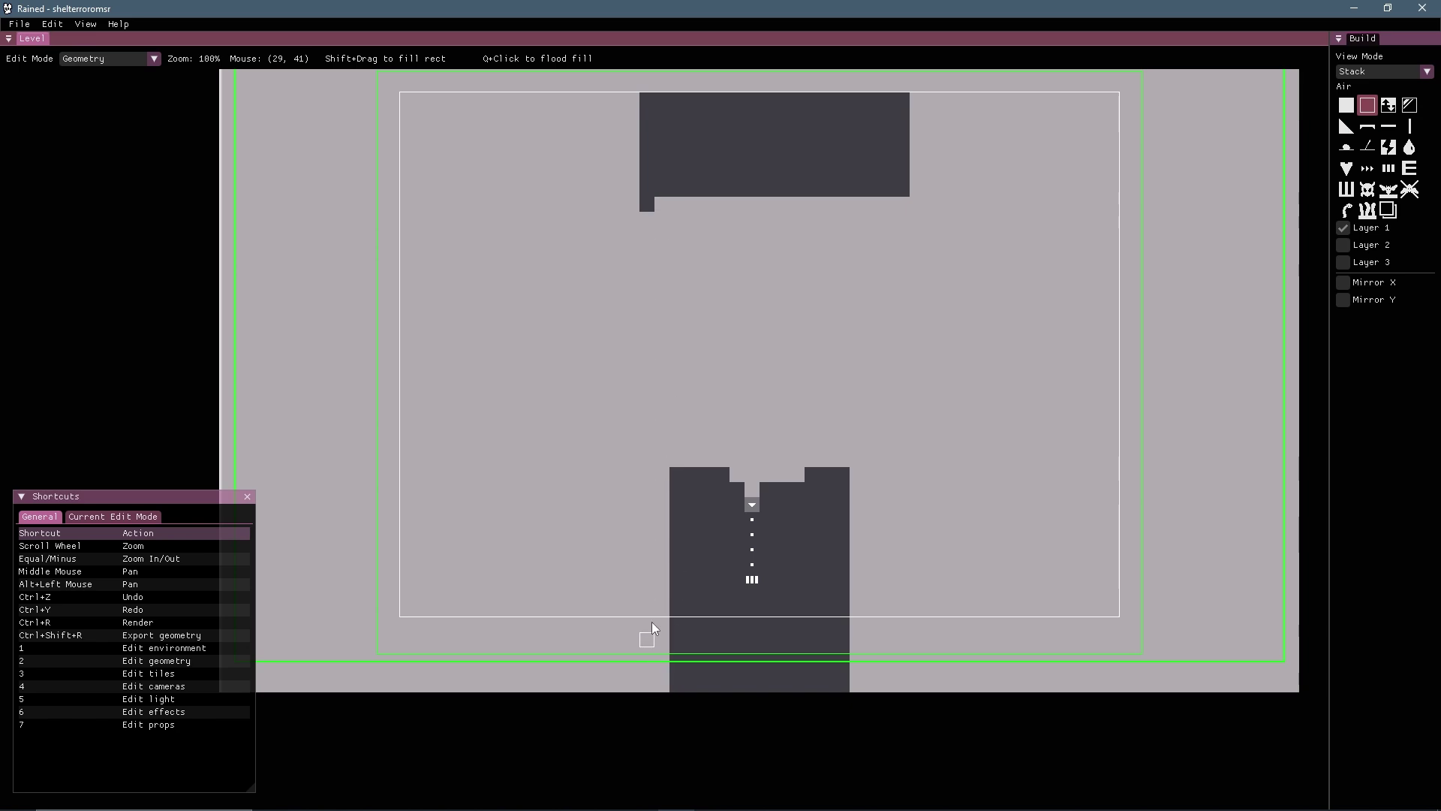
key("a")
left_click(661, 474)
middle_click_drag(811, 309, 812, 363)
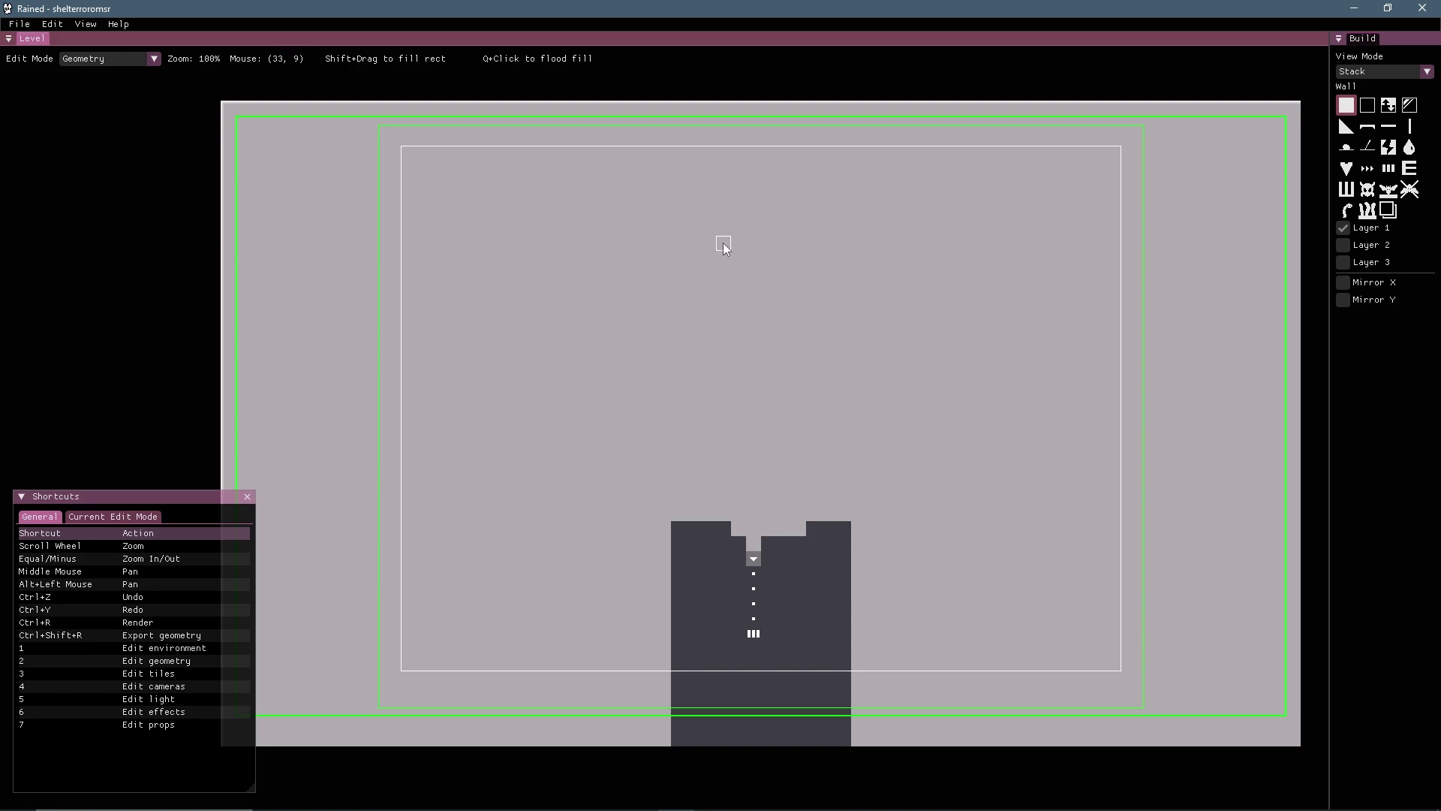
Step: In tile editing, paint a rectangular patch of the Invisible material in the open air above the pillar
key("3")
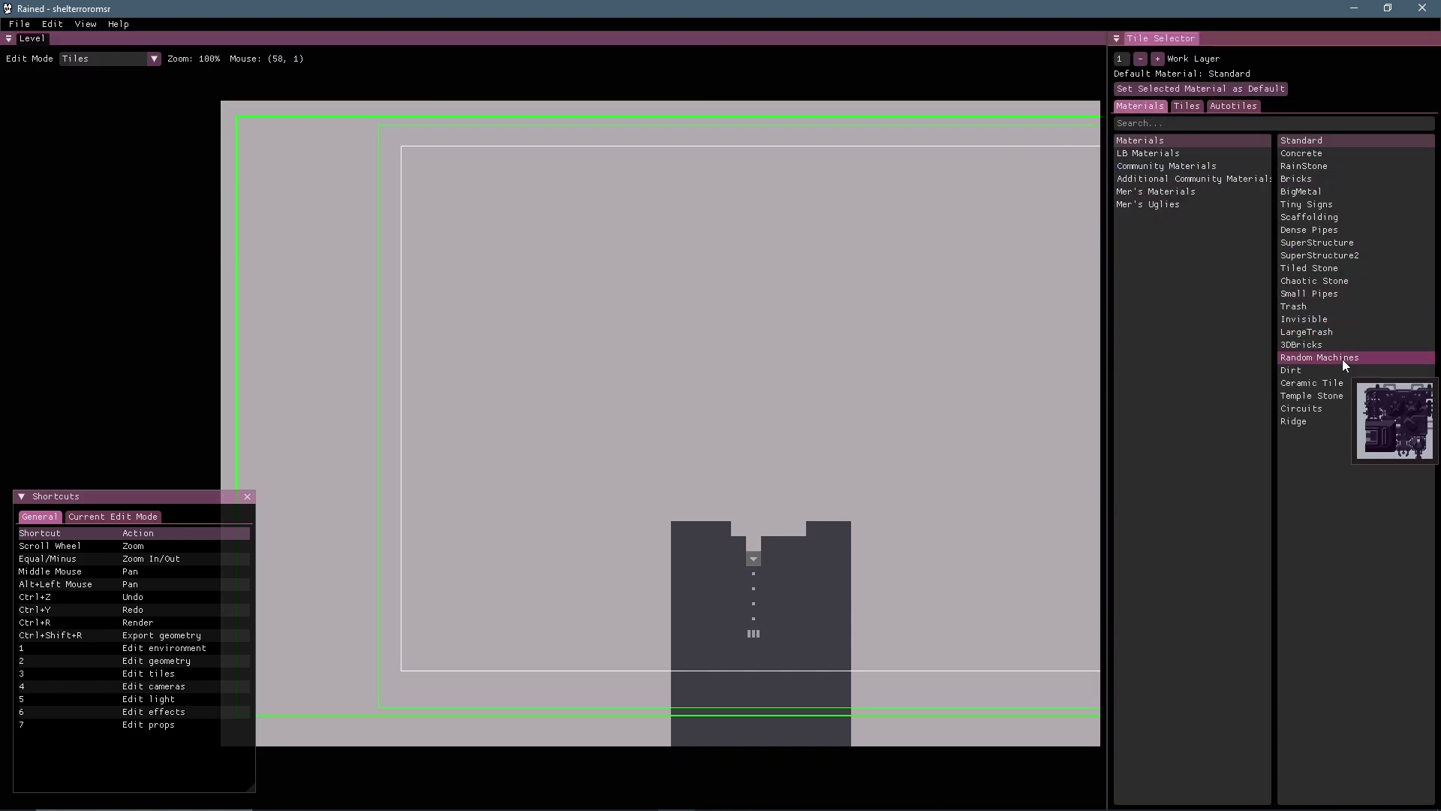
left_click(1325, 318)
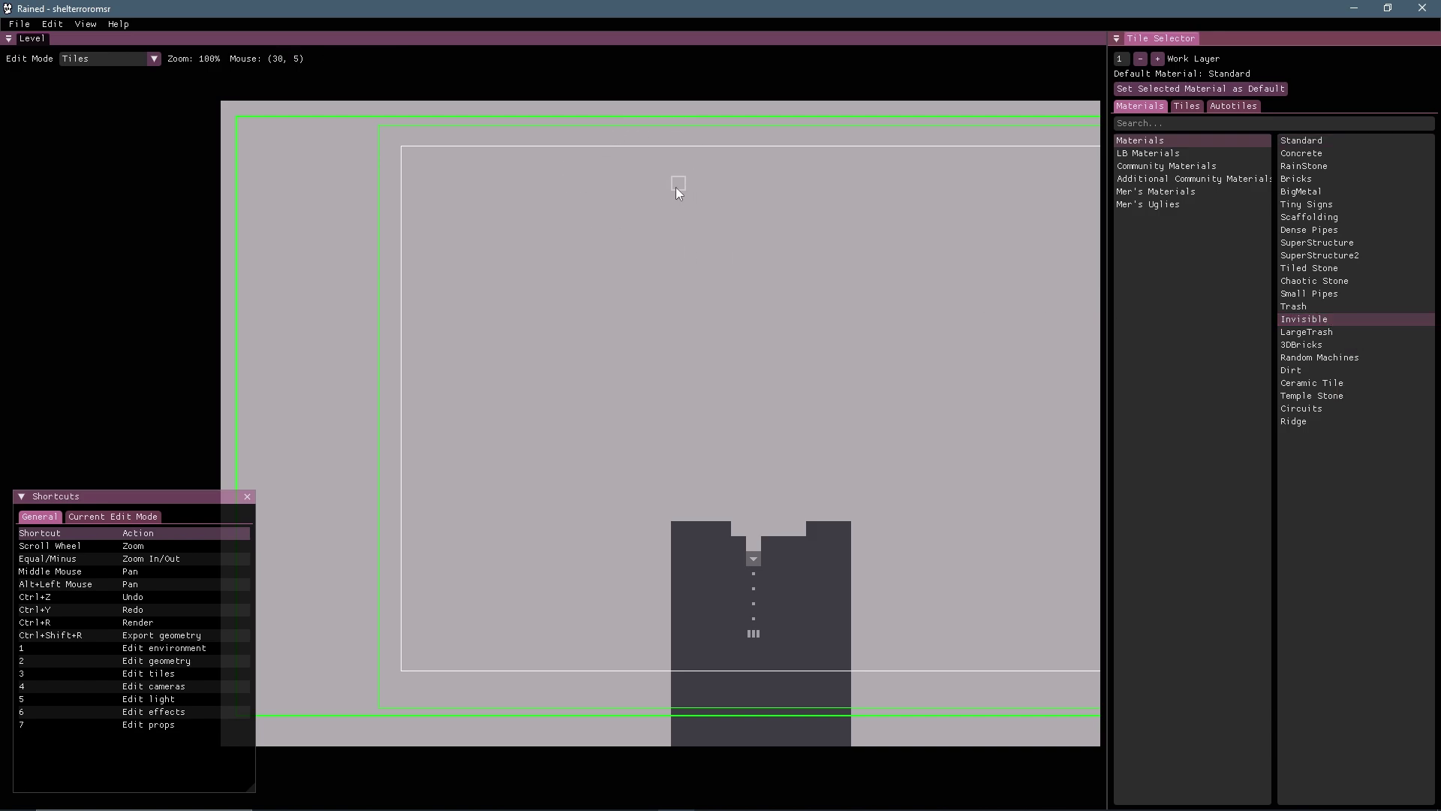
left_click_drag(678, 183, 795, 287)
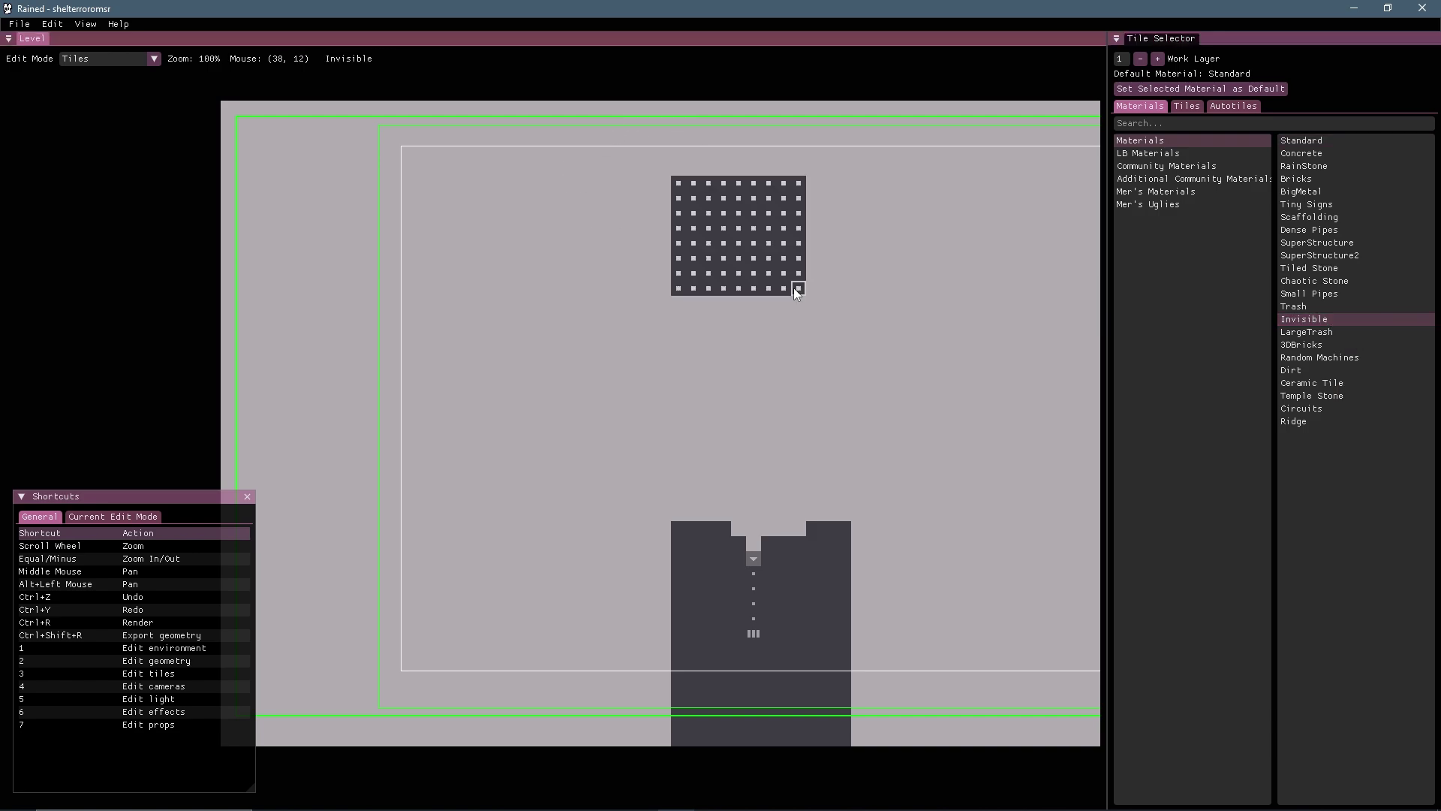
Step: Find the Void1 tile with the search "void" and place a rectangular block of it right of the Invisible patch
left_click(1187, 105)
type("void")
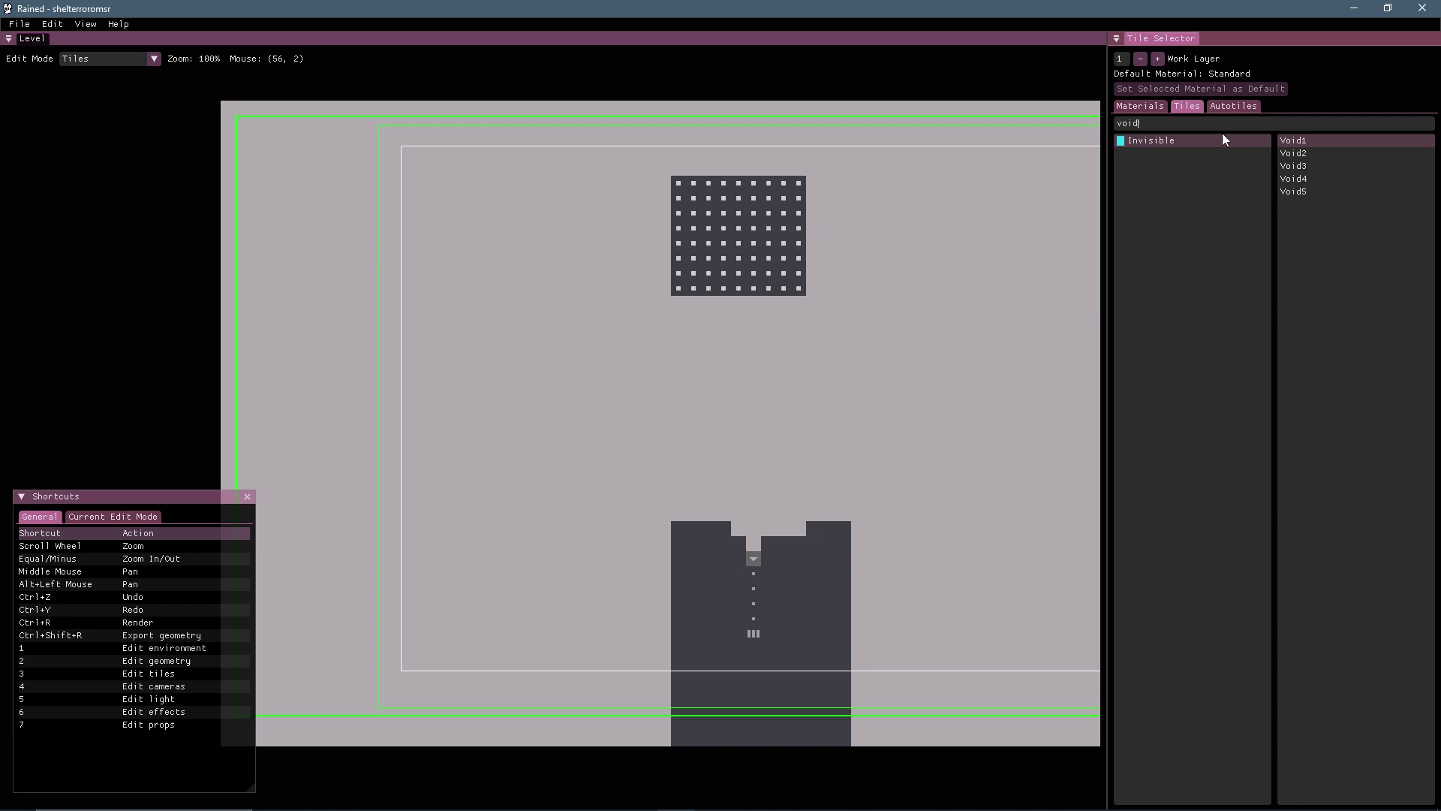
left_click_drag(856, 224, 1007, 357)
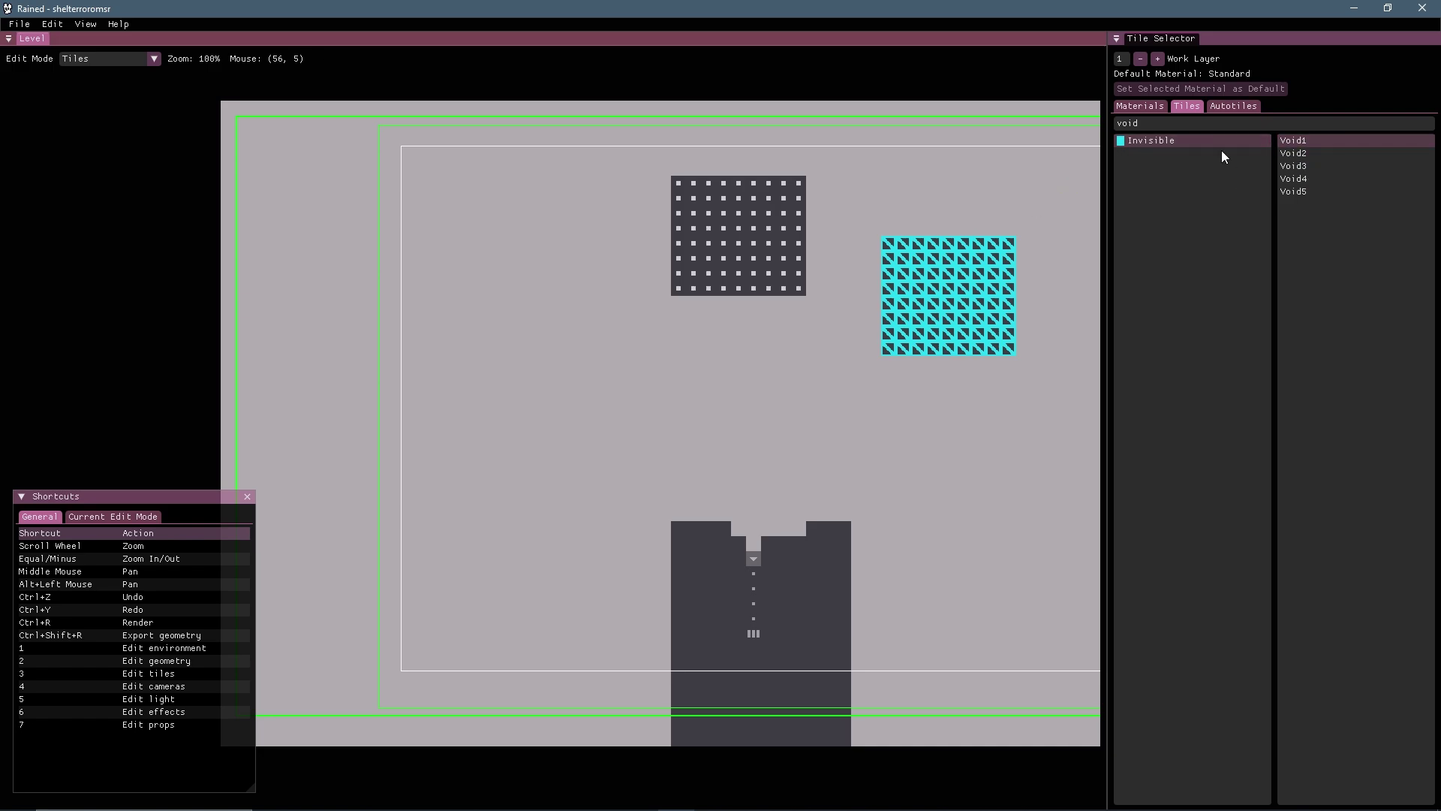
Step: Clear the tile search to show all tile categories, and return to geometry editing
left_click(1196, 125)
key("BackSpace")
left_click(927, 316)
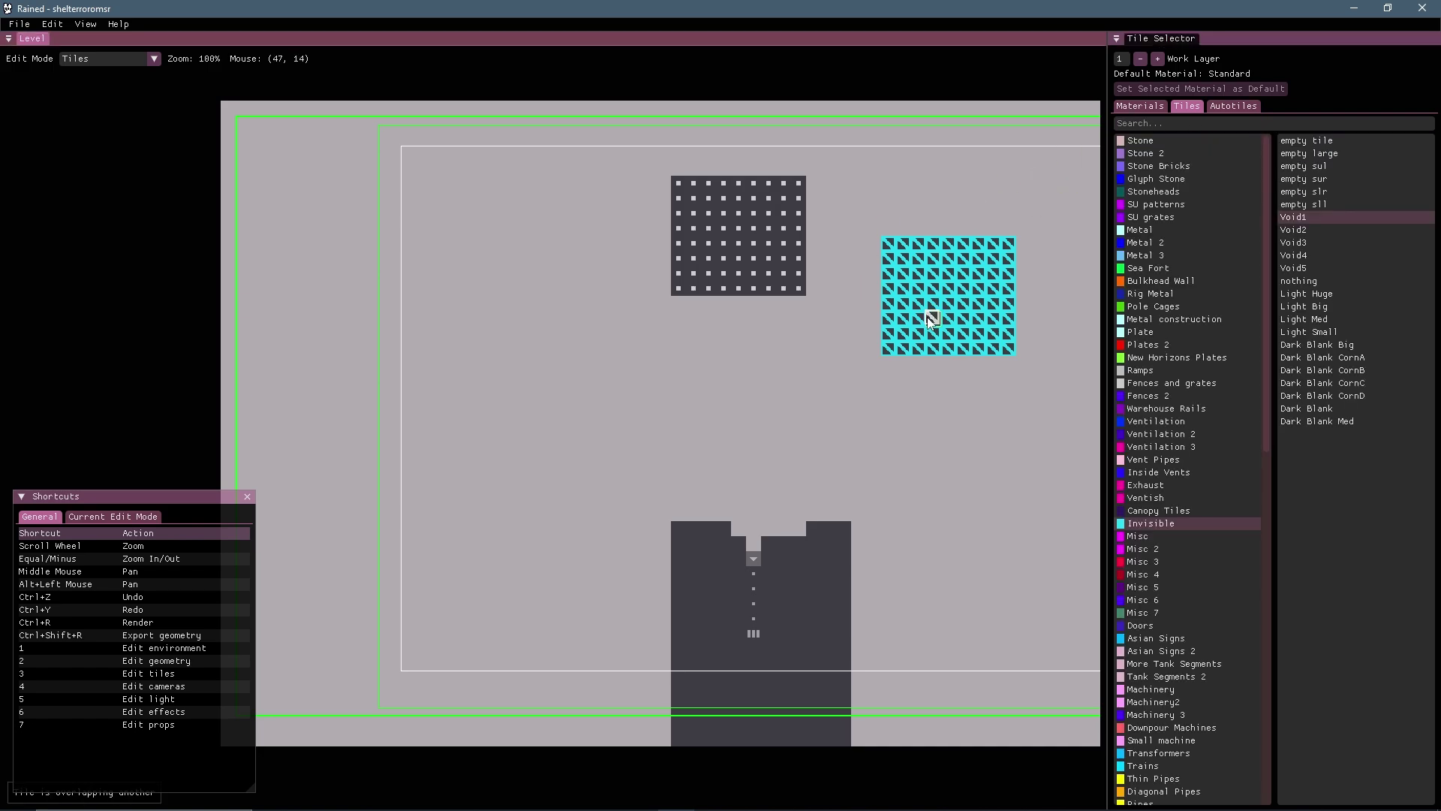
middle_click_drag(976, 296, 903, 274)
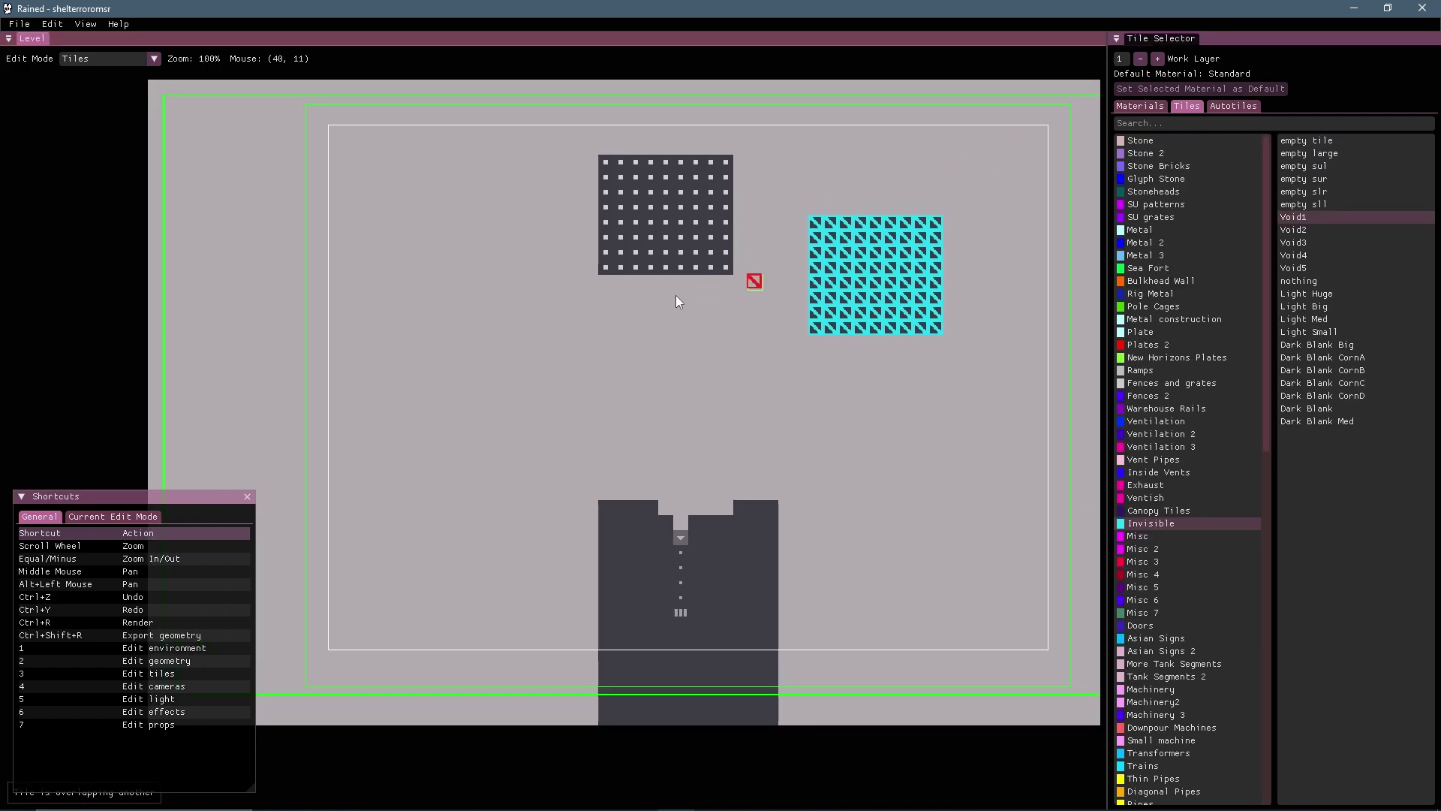
key("2")
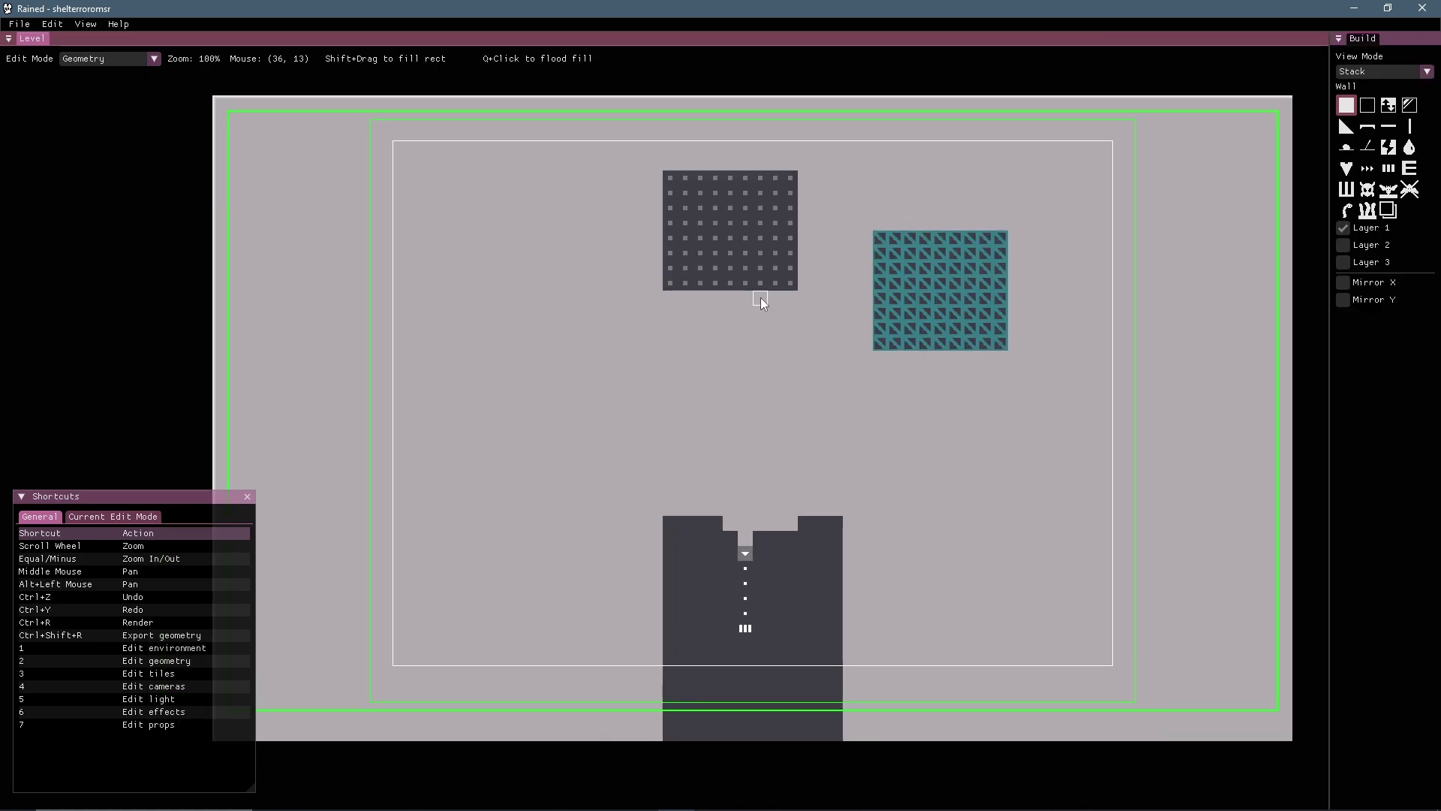